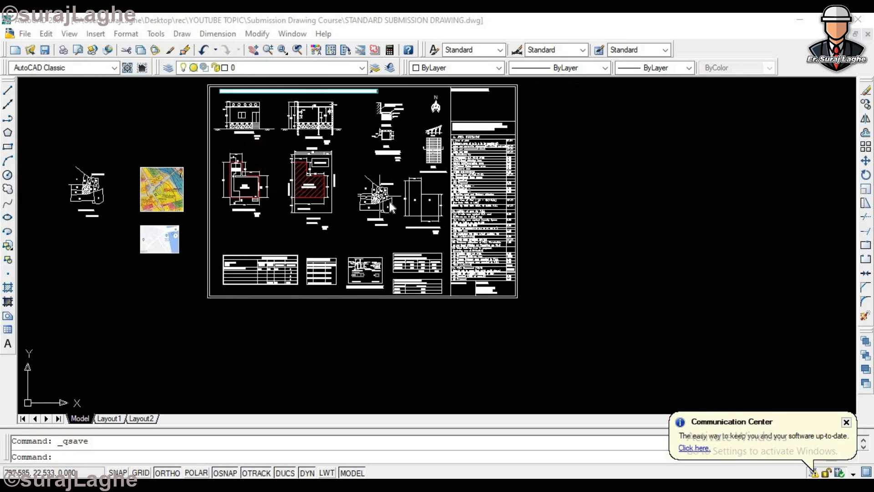
Step: Examine the site location sketch and the development plan map image placed outside the drawing sheet
scroll(182, 186, up, 6)
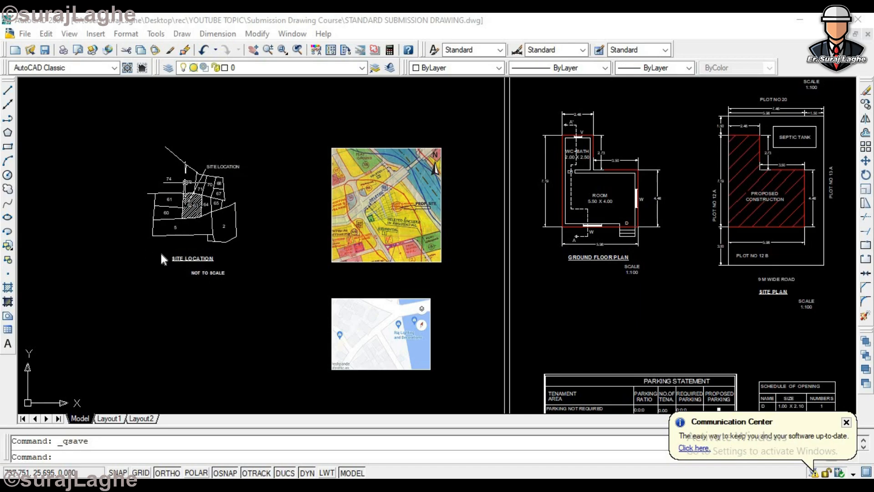
scroll(161, 252, up, 3)
scroll(160, 252, down, 4)
scroll(244, 124, up, 3)
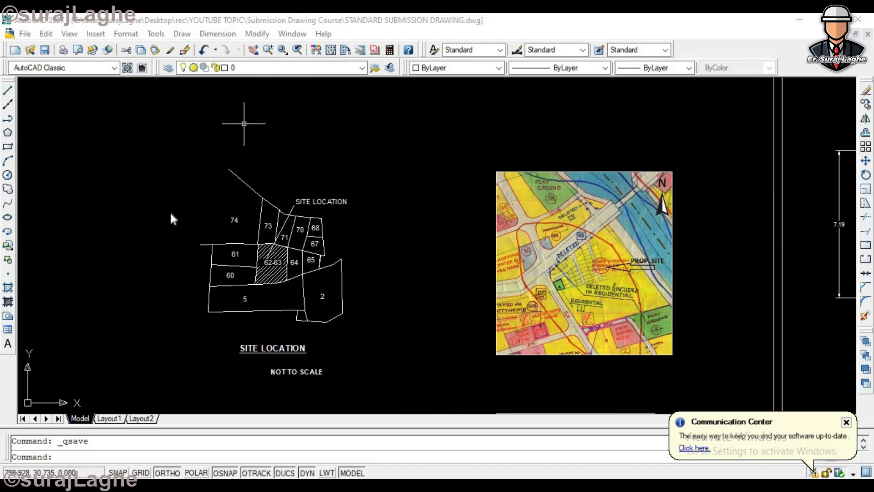
scroll(264, 159, down, 2)
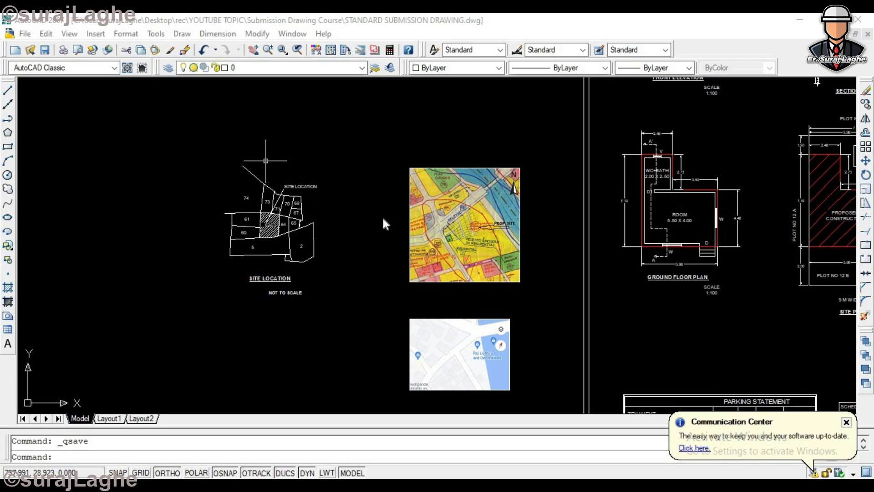
scroll(385, 214, down, 2)
scroll(498, 215, up, 3)
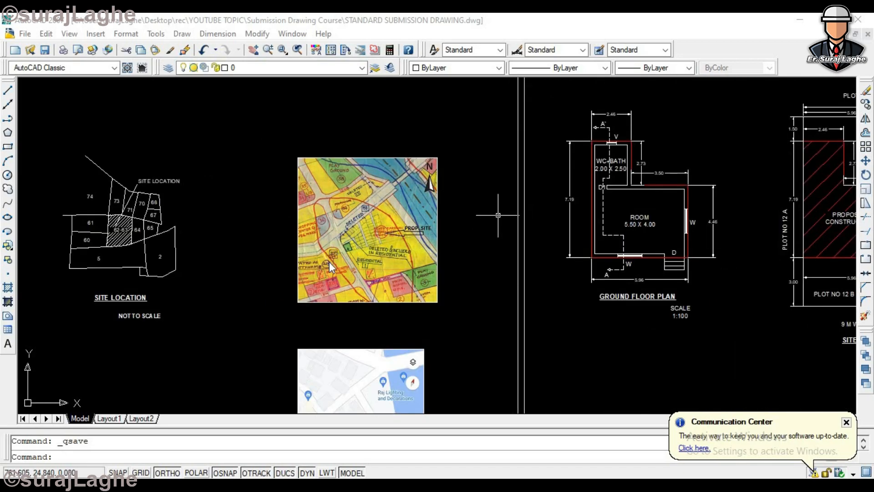
scroll(330, 264, up, 2)
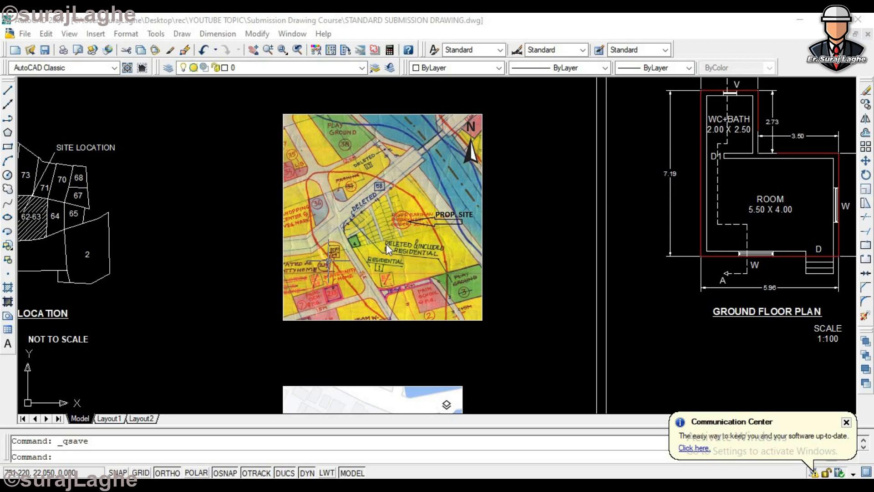
scroll(378, 212, down, 2)
scroll(418, 198, up, 3)
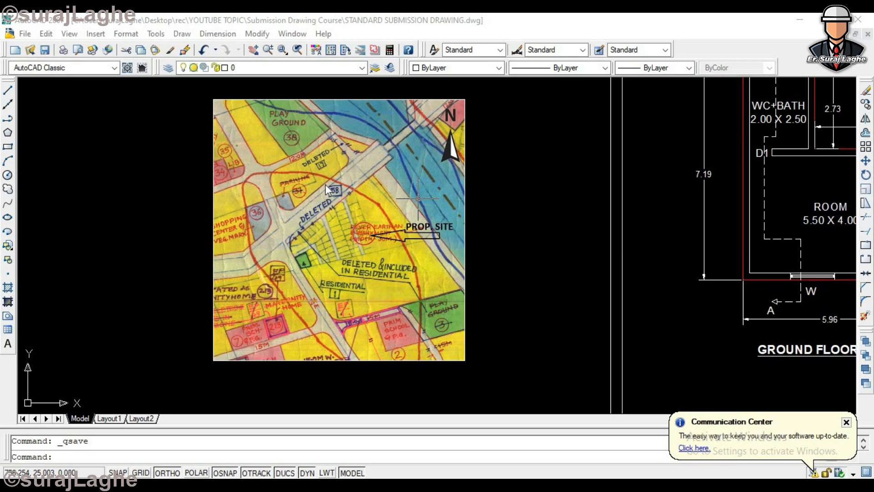
scroll(321, 191, down, 5)
scroll(326, 191, up, 3)
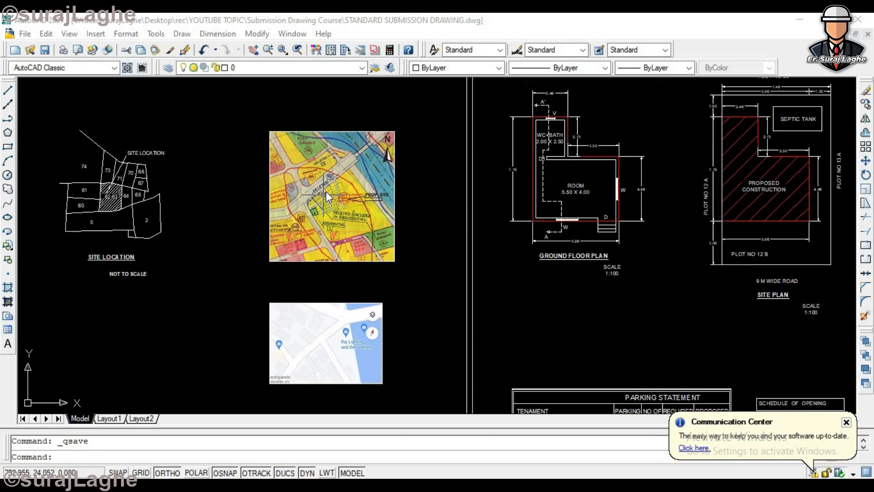
click(244, 172)
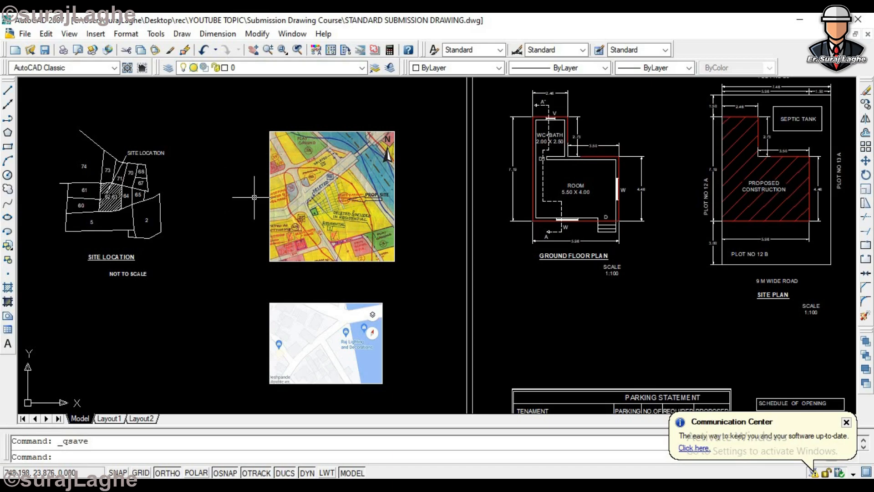
click(270, 182)
Step: Examine the street map image below the development plan map, including its roads and river
scroll(270, 182, up, 2)
scroll(270, 181, down, 4)
scroll(287, 275, up, 3)
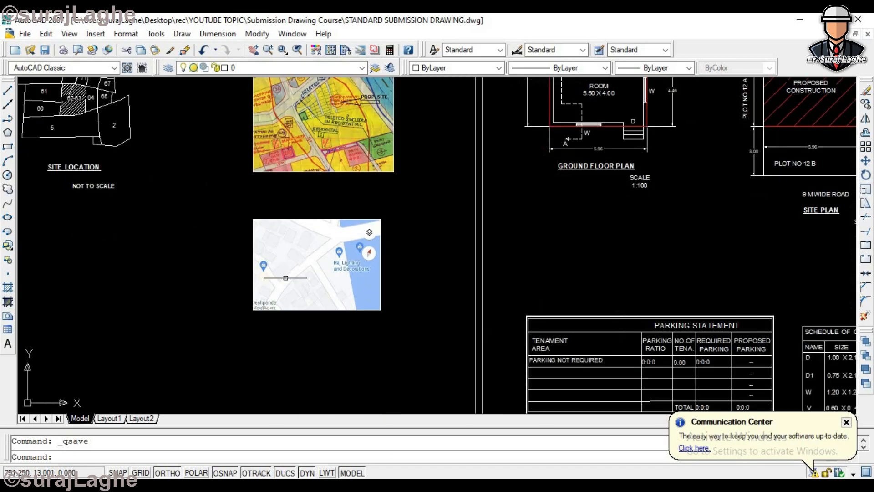
scroll(358, 244, up, 2)
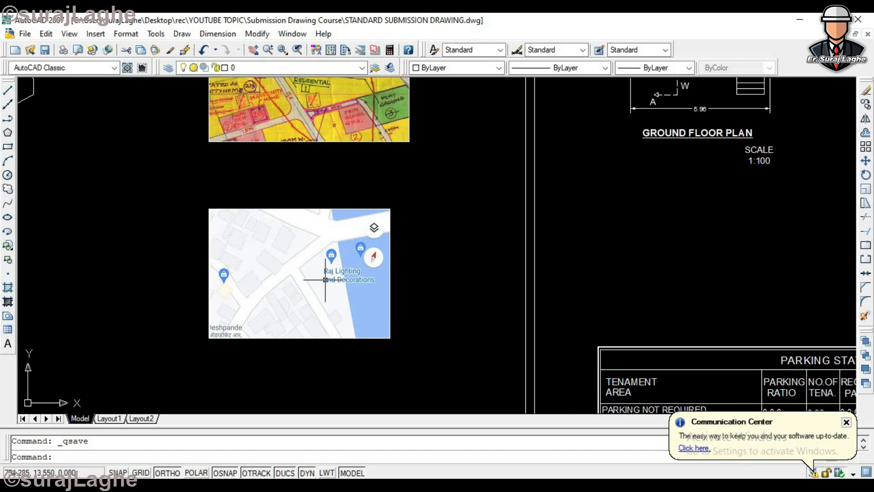
scroll(346, 237, down, 3)
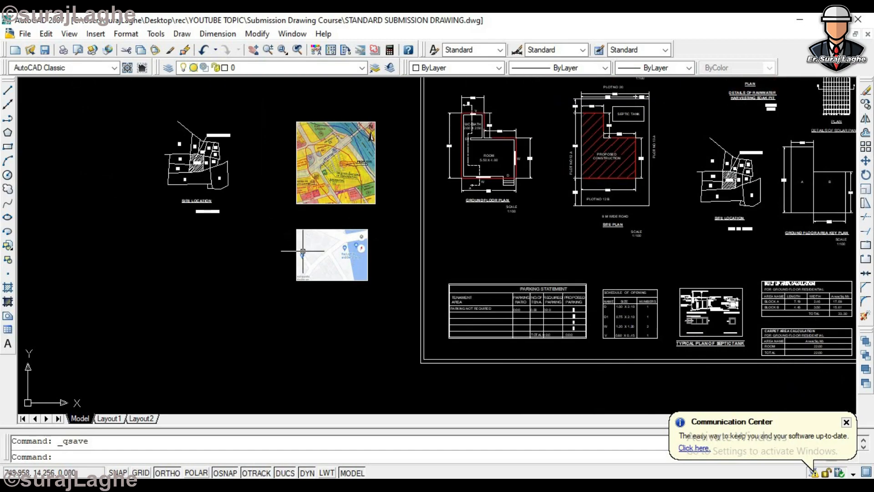
scroll(273, 177, down, 4)
scroll(231, 185, up, 3)
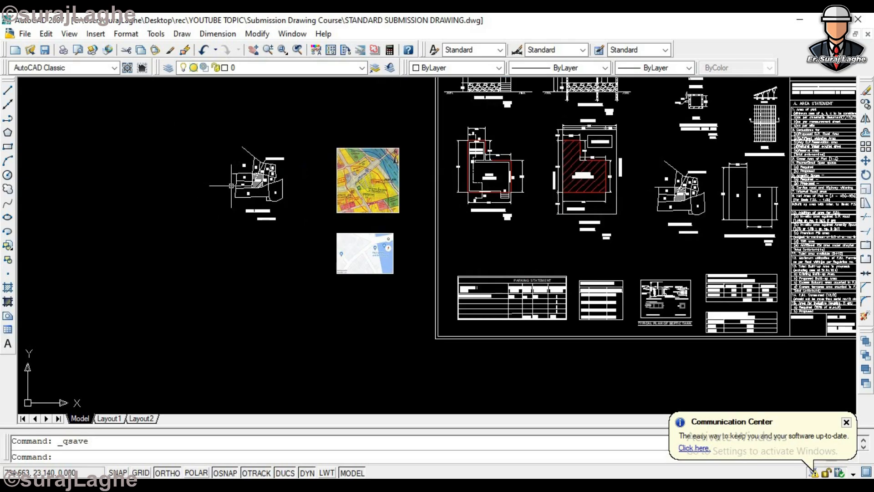
Step: Examine the numbered plots around hatched plot 62-63 in the site location sketch and compare them with the map image
scroll(250, 175, up, 2)
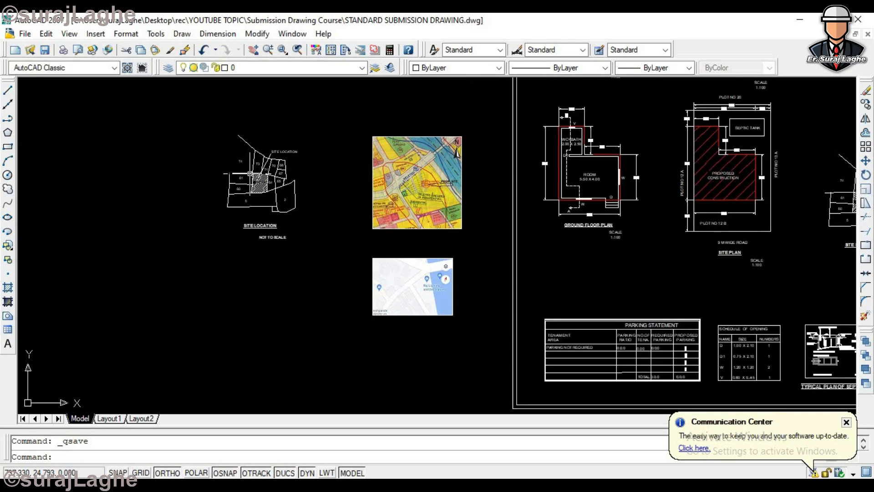
scroll(268, 169, up, 3)
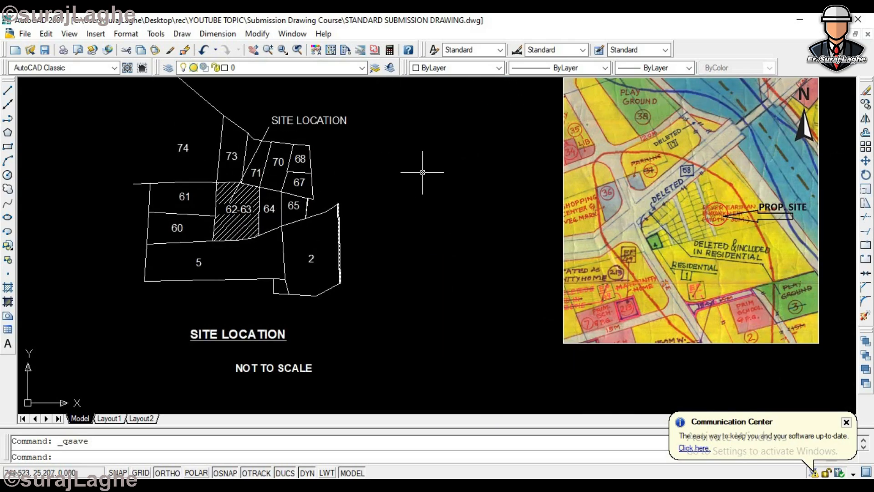
scroll(414, 171, down, 4)
scroll(382, 183, up, 3)
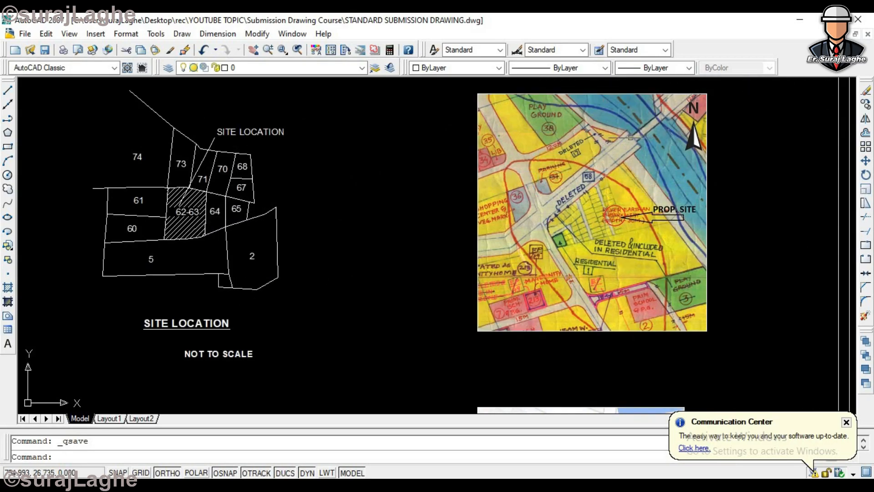
click(205, 218)
click(225, 200)
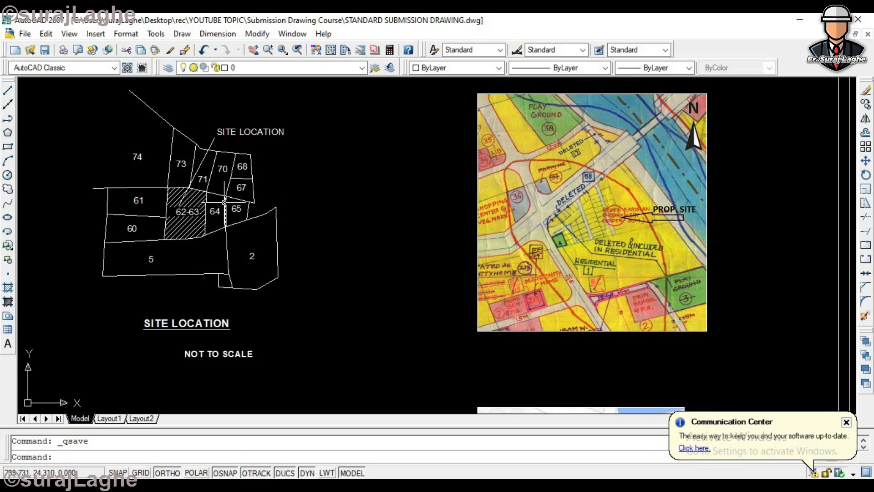
scroll(284, 183, down, 3)
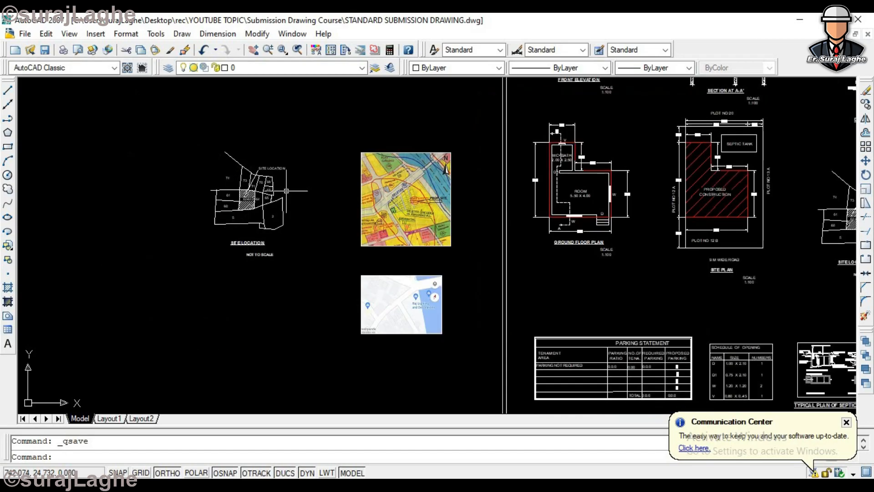
scroll(356, 208, up, 2)
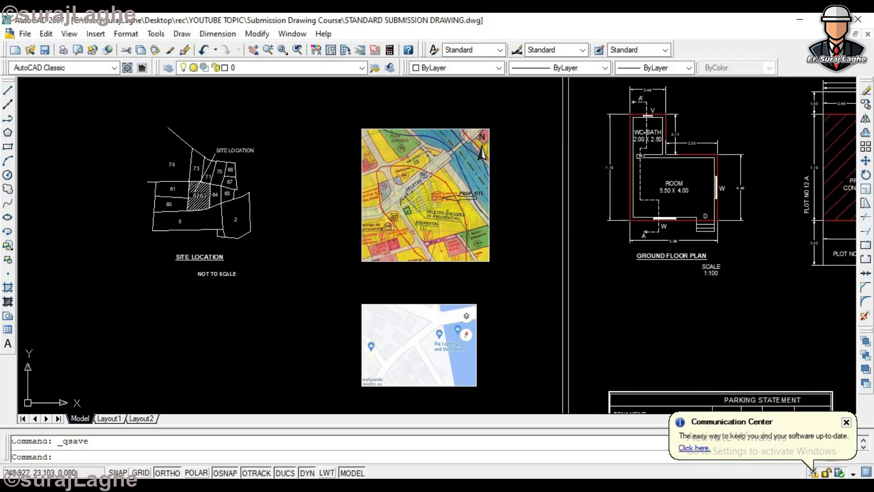
Step: With ortho off, trace the narrow internal road beside the small plots on the development plan map with the Line command
text(l)
key(Return)
scroll(443, 202, up, 5)
scroll(395, 191, up, 1)
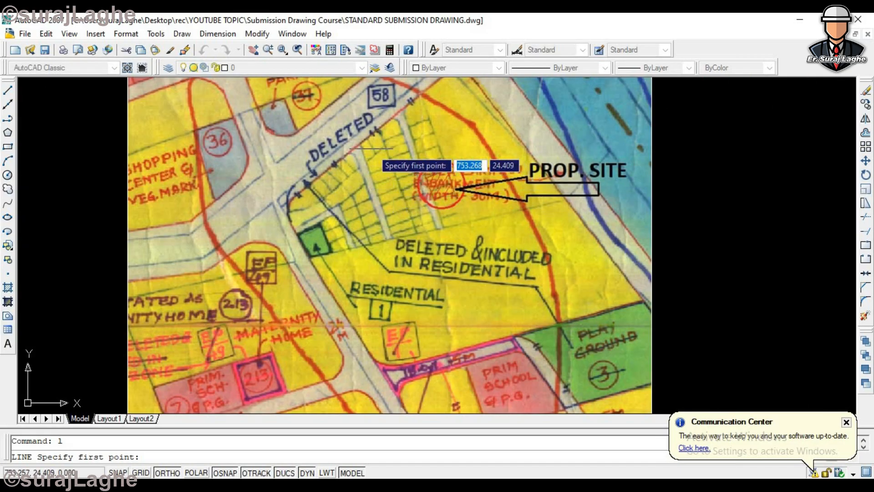
click(358, 147)
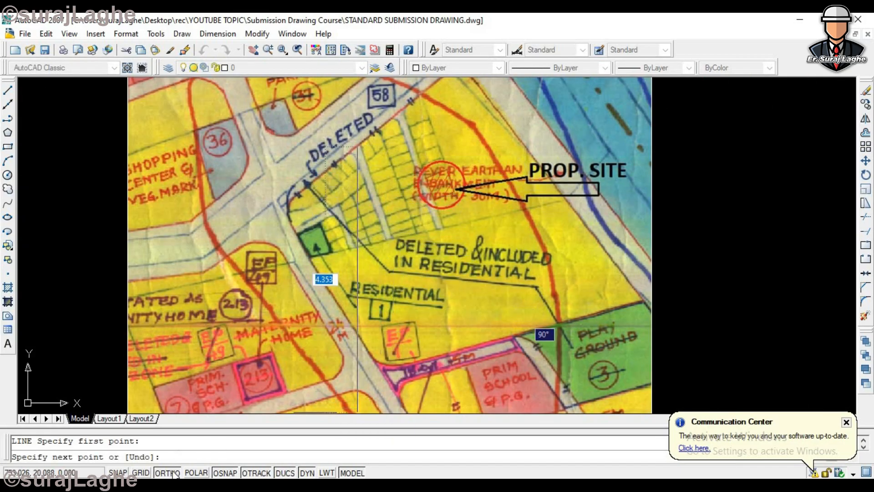
key(F8)
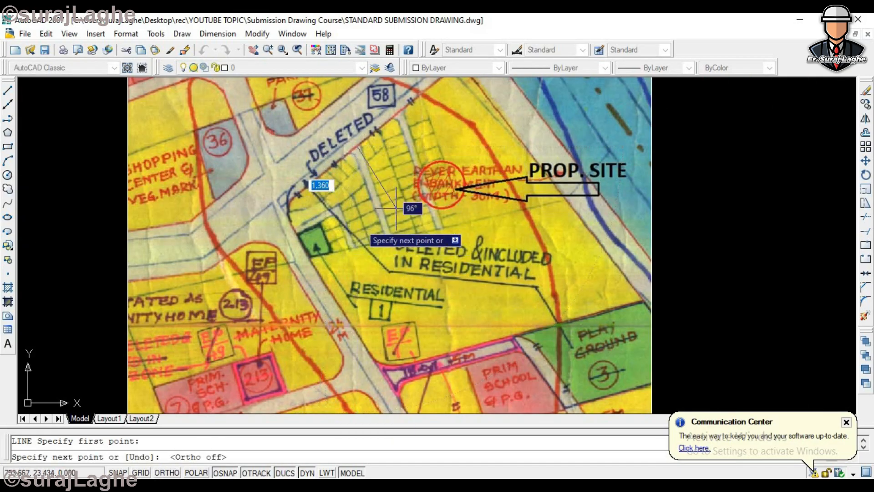
click(392, 239)
click(384, 240)
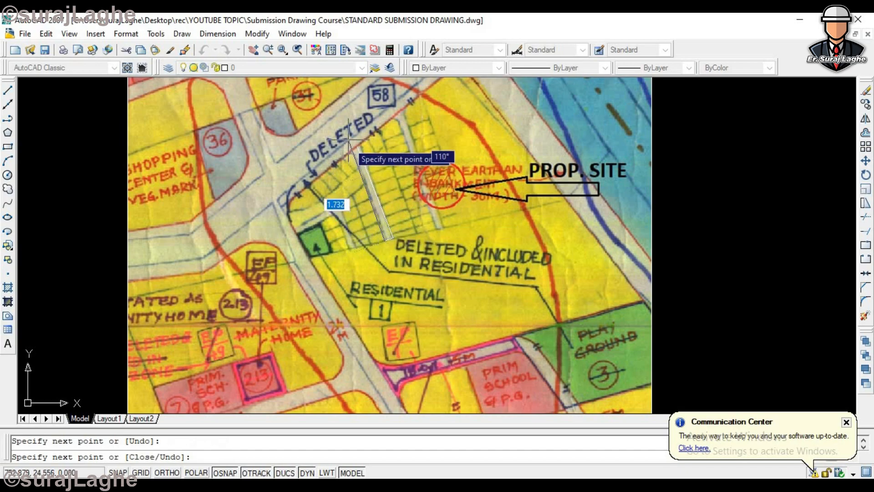
click(352, 151)
key(Return)
Step: Draw a short plot division line off the traced road's west edge and erase the stray line next to it
key(Return)
click(364, 187)
key(Return)
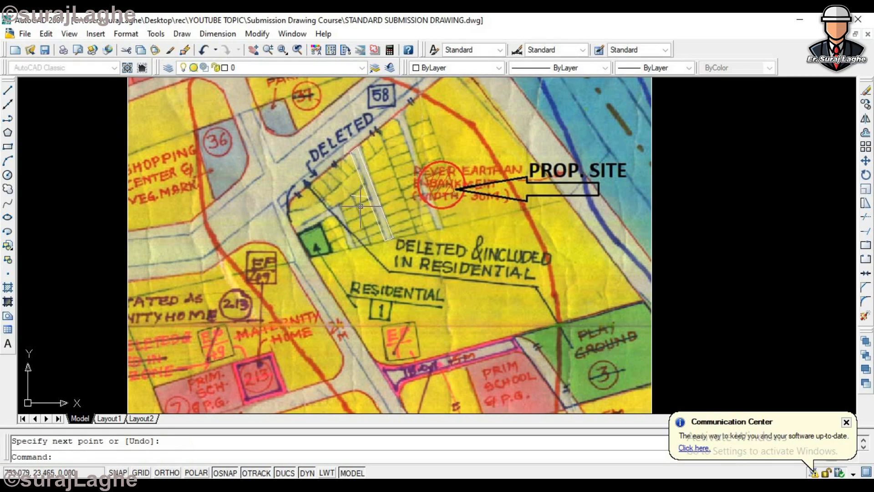
key(Return)
click(366, 196)
key(Return)
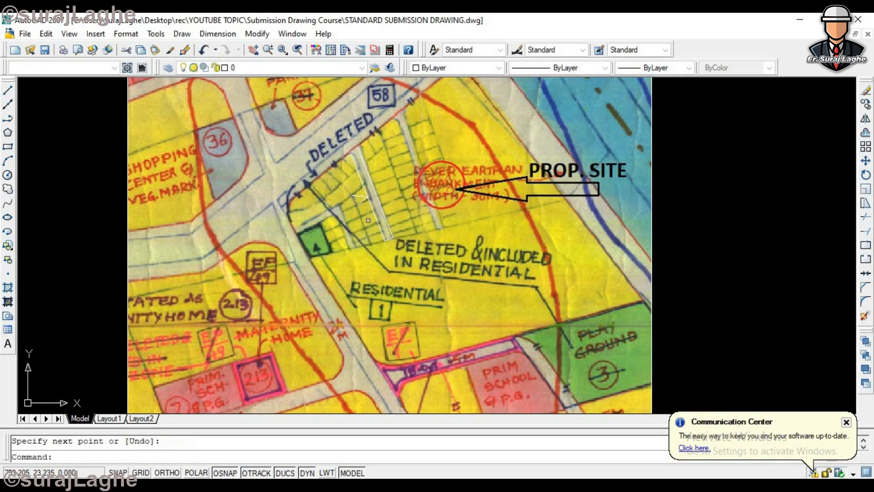
scroll(360, 198, up, 2)
click(360, 189)
key(Delete)
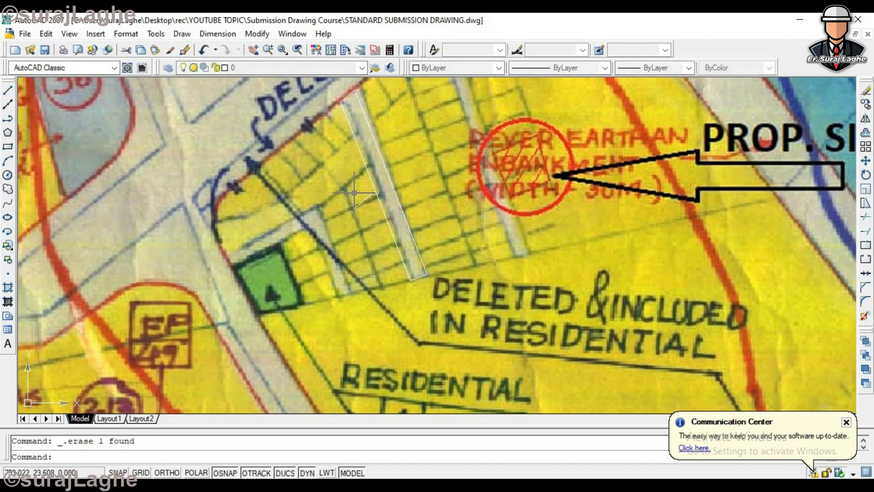
Step: Draw the north boundary line of the plot row up to the traced road, and turn off object snap
scroll(360, 187, up, 4)
click(331, 194)
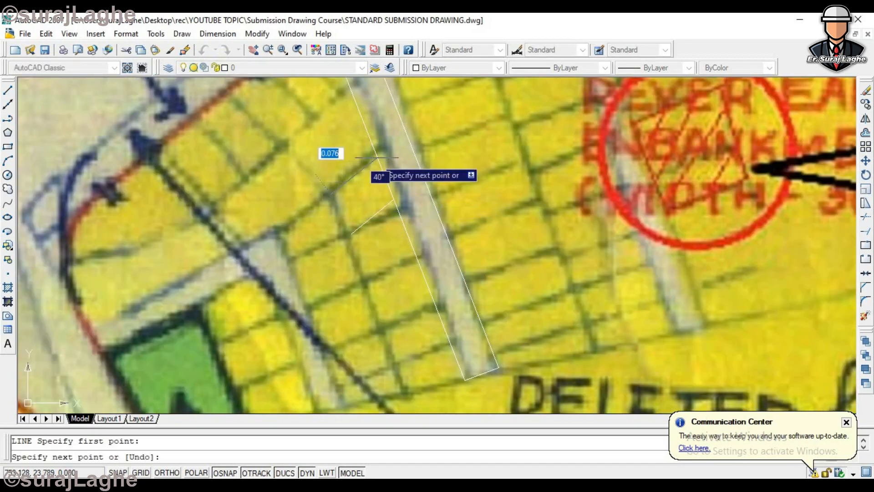
click(384, 162)
key(ctrl+z)
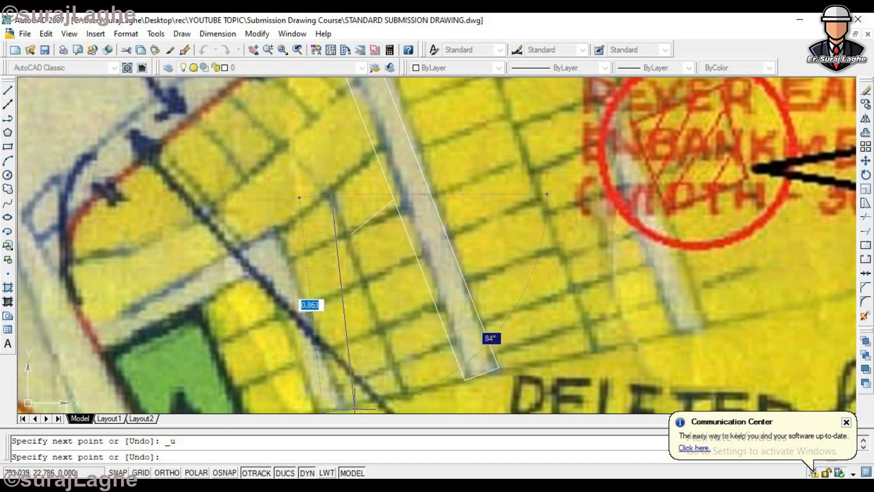
key(F3)
key(Return)
Step: Trace the west and south sides of the plot row, ending at the road strip's southwest corner
key(Return)
click(331, 194)
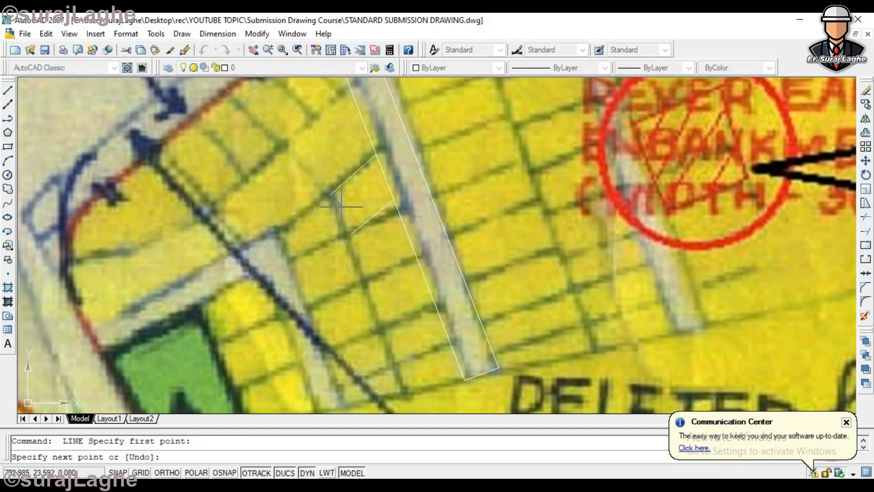
click(405, 394)
click(464, 379)
key(Return)
Step: Draw two more plot division lines across the plot row, ending on the traced road's west edge
key(Return)
click(365, 280)
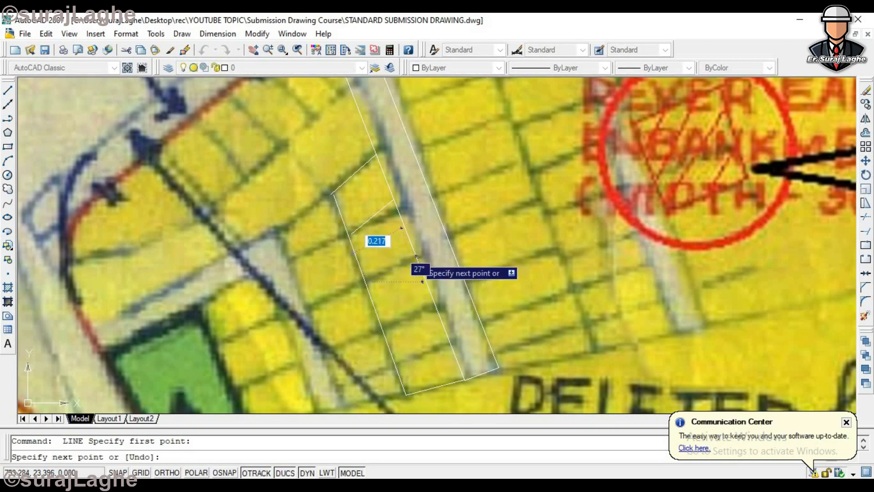
click(415, 256)
key(Return)
key(Return)
click(384, 326)
click(434, 307)
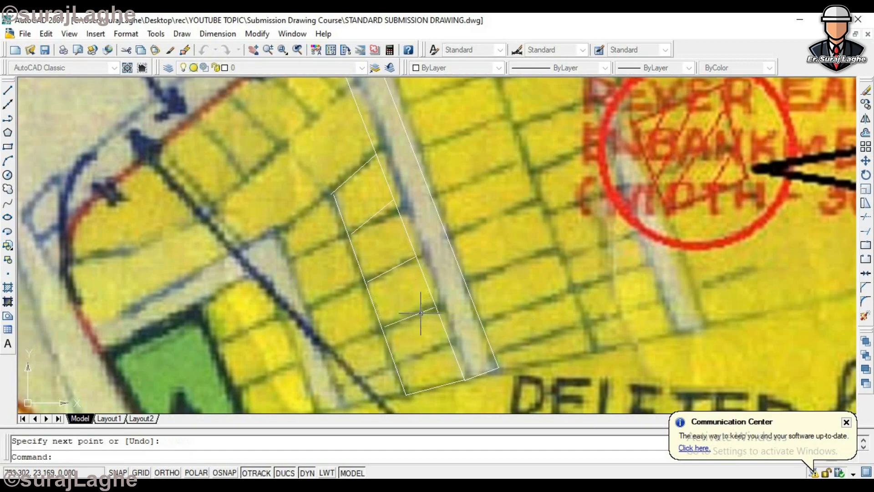
key(Return)
Step: Move the development plan map image to the other side of the site location sketch, leaving the traced lines in place
scroll(434, 306, down, 10)
text(m)
key(Return)
click(427, 108)
click(398, 168)
scroll(394, 192, down, 5)
key(Return)
click(371, 144)
click(156, 144)
Step: Examine the relocated map image, the separated traced plot outlines and the numbered plots of the site location sketch
scroll(370, 196, up, 2)
scroll(401, 200, up, 3)
scroll(455, 218, down, 5)
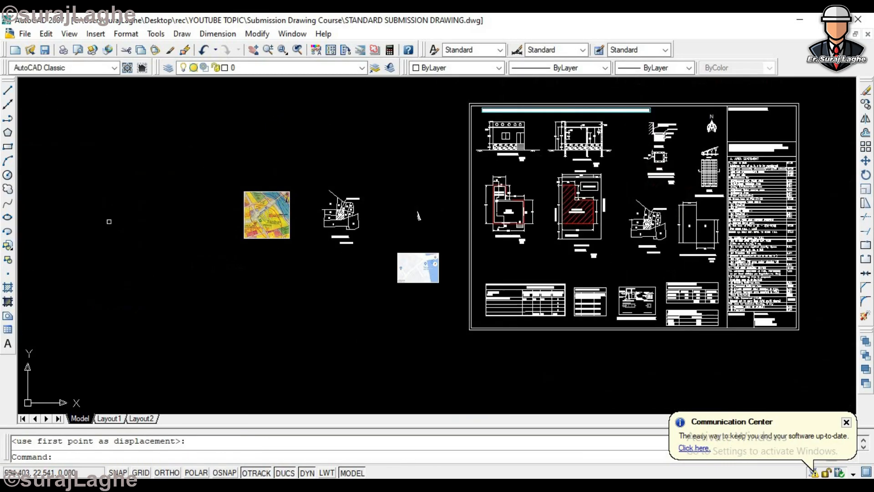
scroll(211, 217, up, 5)
scroll(401, 214, up, 5)
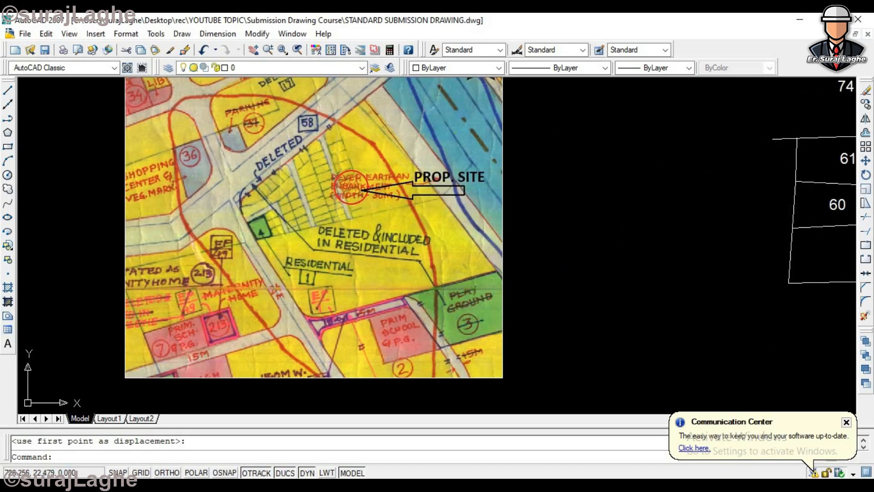
scroll(413, 159, down, 3)
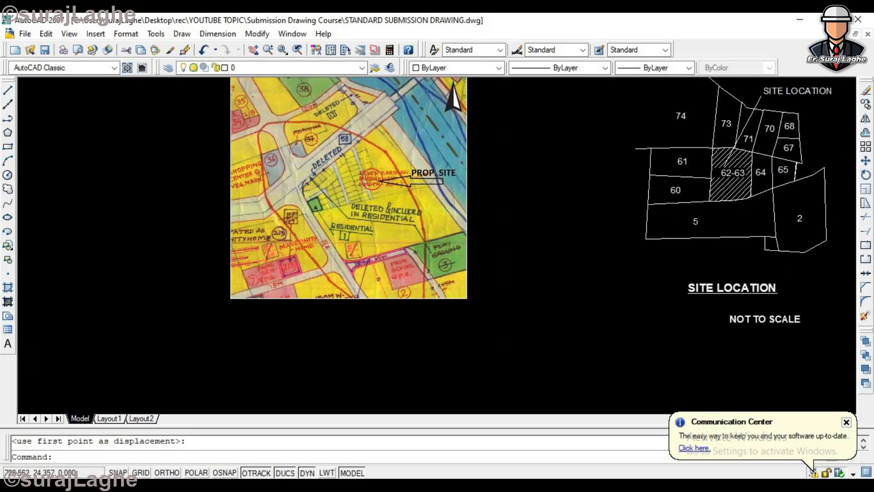
scroll(412, 159, up, 2)
scroll(337, 178, down, 8)
scroll(415, 161, up, 5)
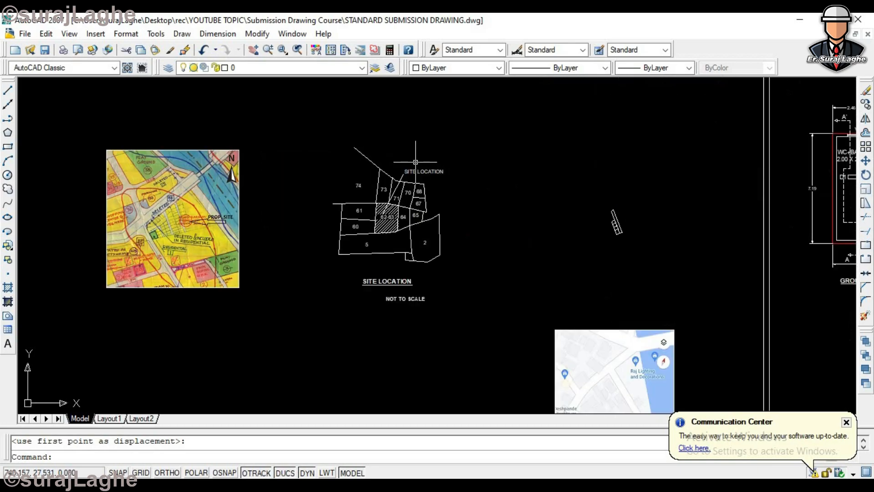
scroll(421, 218, up, 5)
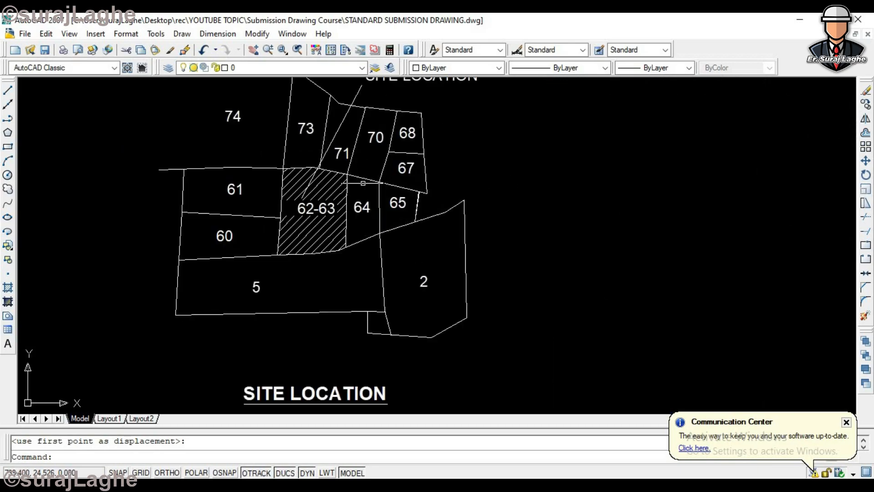
Step: Erase the separated traced plot and road lines above the street map image
scroll(371, 177, down, 2)
scroll(480, 245, down, 5)
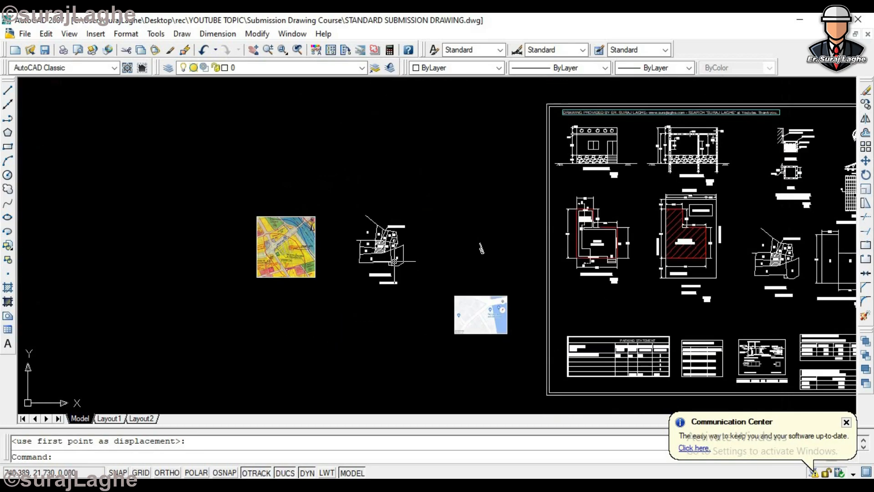
click(495, 219)
click(469, 268)
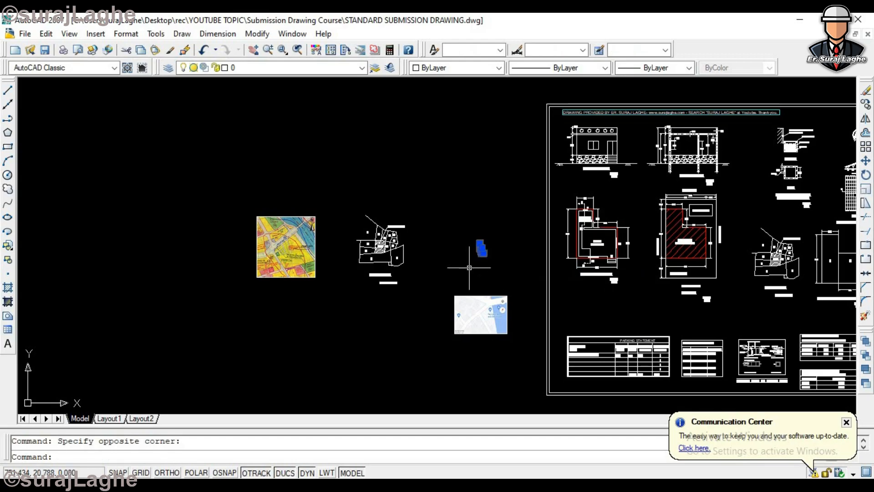
key(Delete)
Step: Move the development plan map image into the free space directly above the street map image, between the site location sketch and the drawing sheet
scroll(378, 236, up, 5)
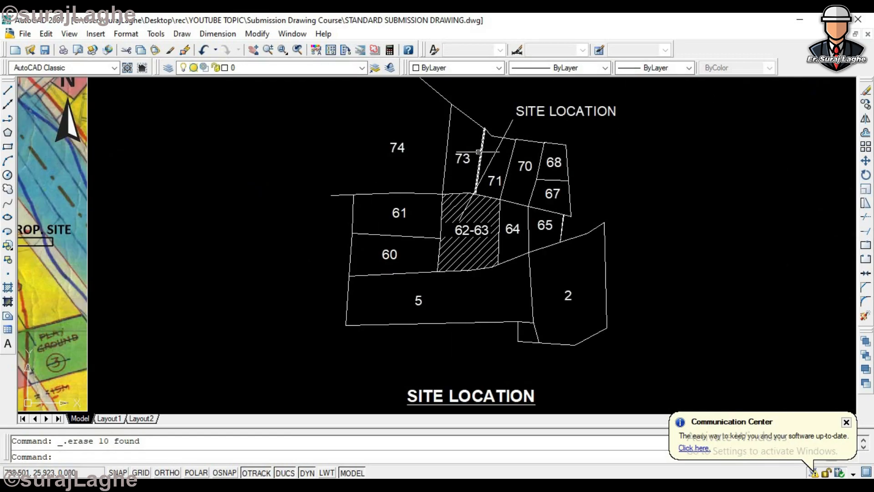
scroll(482, 149, down, 2)
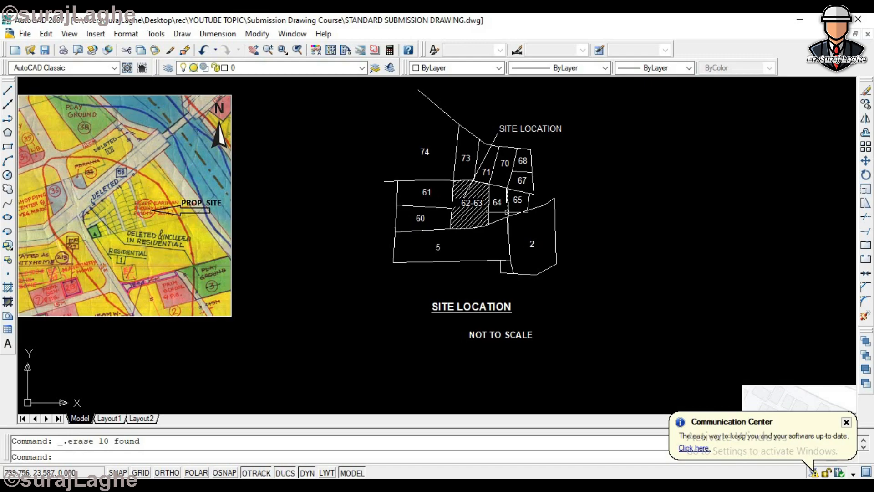
scroll(397, 194, down, 4)
key(m)
key(space)
click(362, 157)
click(290, 254)
key(space)
click(317, 187)
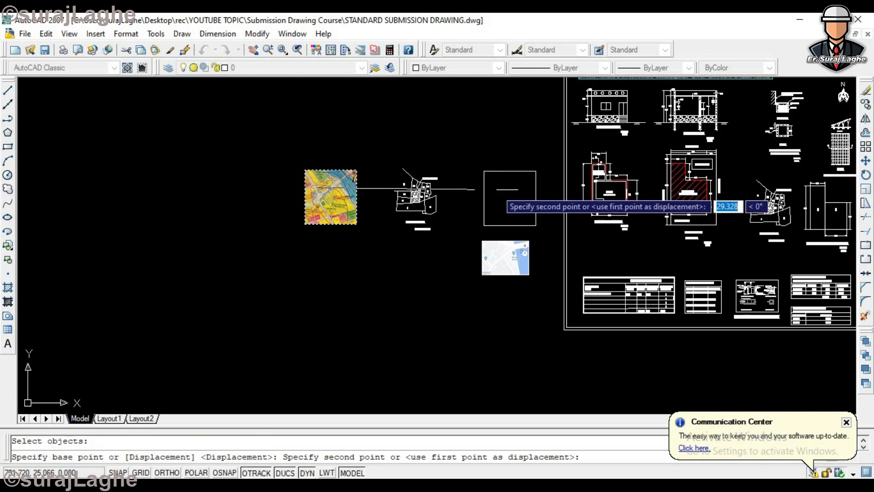
click(497, 187)
key(Escape)
Step: Examine the roads, plot rows and PROP. SITE marker on the development plan map image
scroll(533, 217, up, 3)
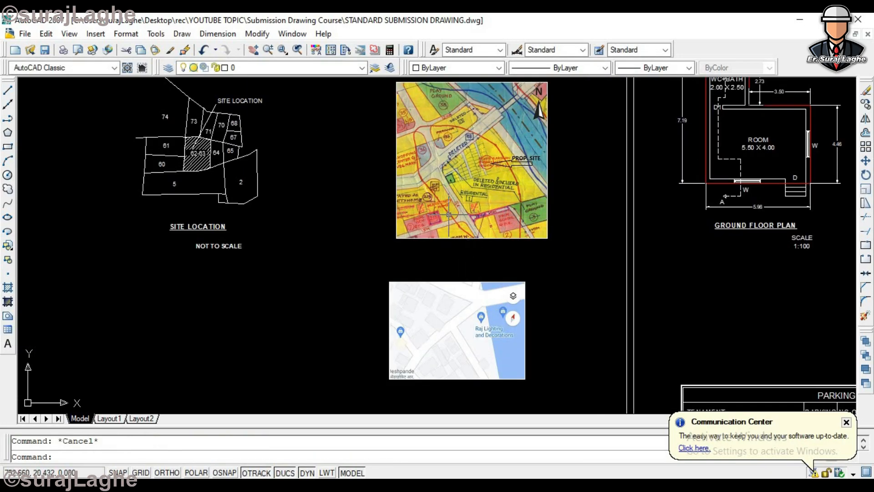
scroll(428, 210, down, 4)
scroll(427, 211, up, 7)
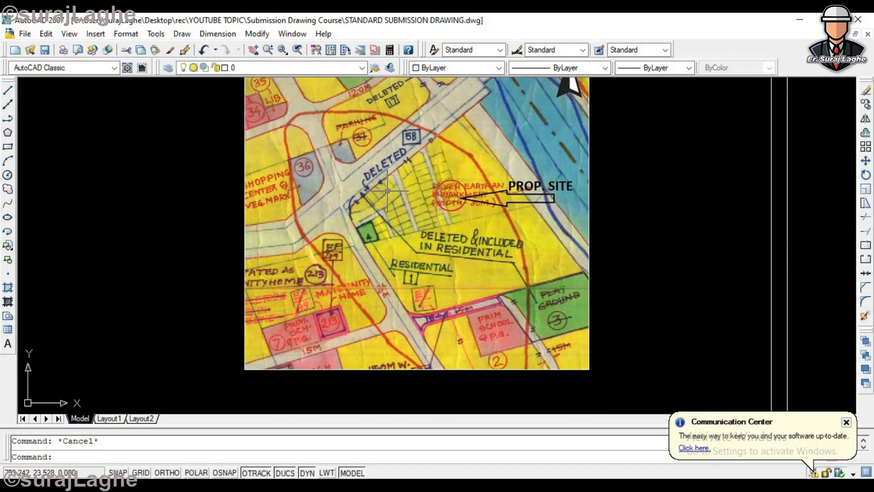
scroll(437, 160, down, 2)
scroll(450, 179, up, 4)
scroll(454, 180, down, 2)
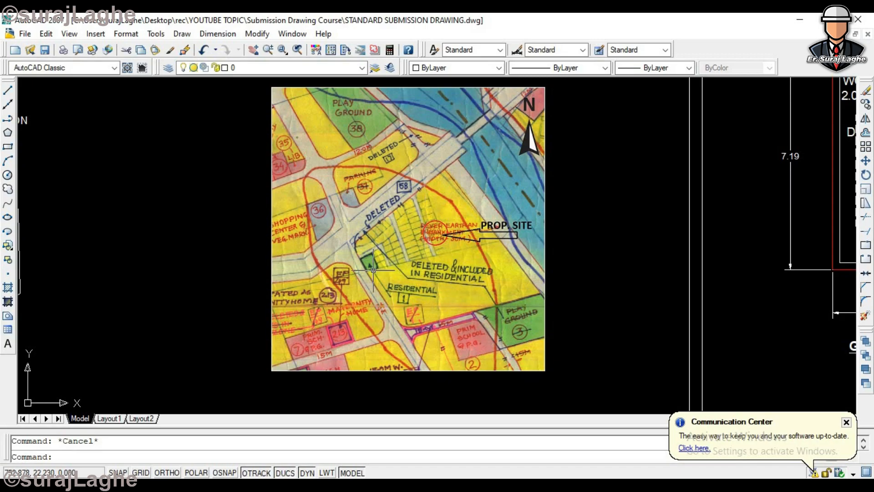
scroll(399, 224, up, 2)
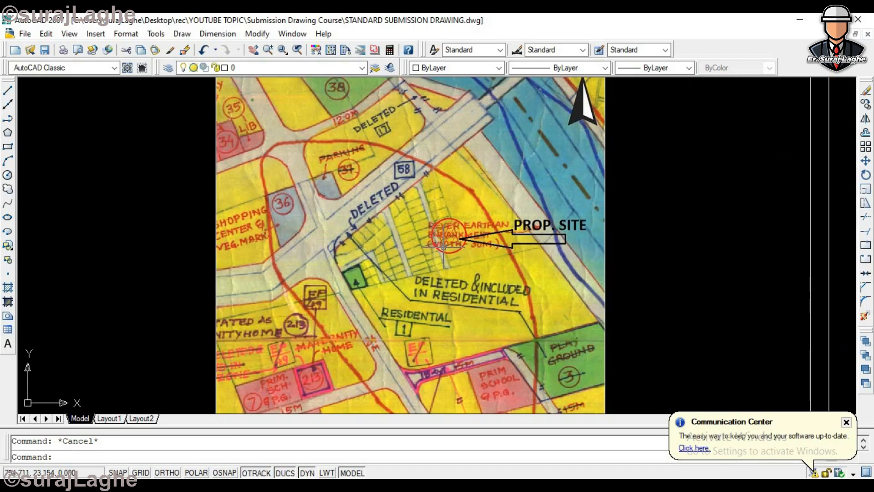
scroll(445, 245, down, 1)
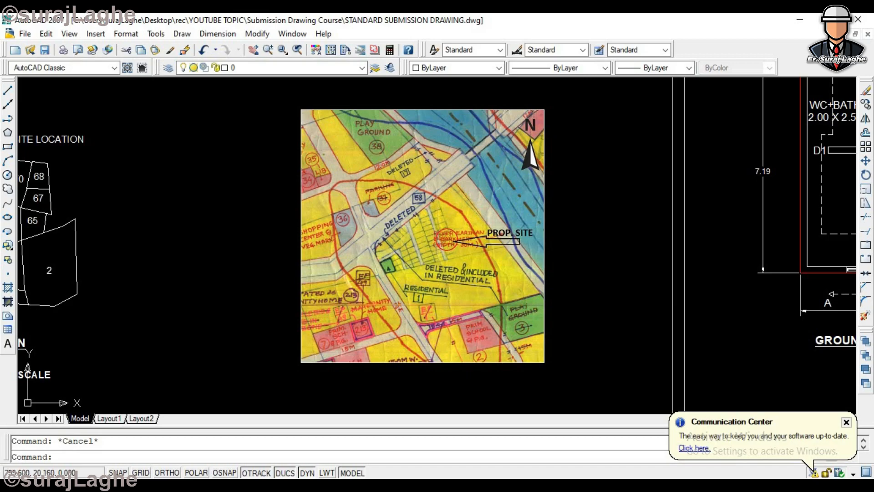
scroll(484, 291, up, 3)
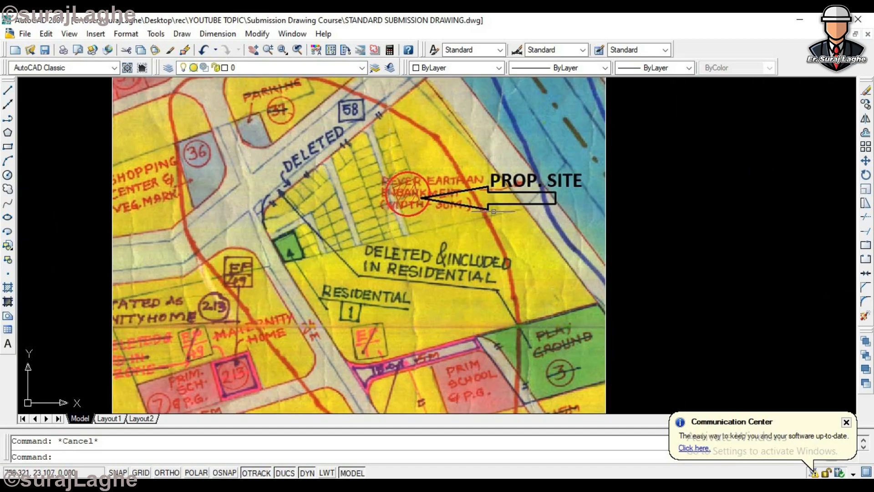
scroll(448, 228, down, 4)
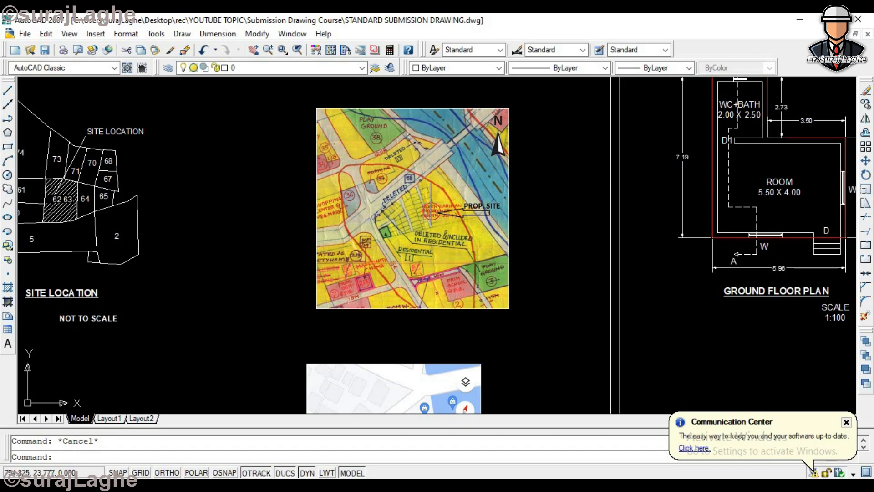
scroll(433, 210, up, 3)
scroll(444, 193, down, 4)
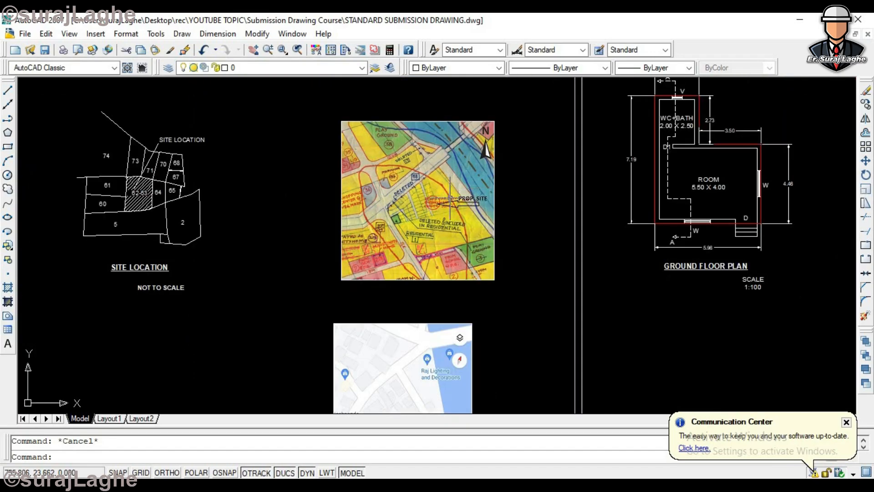
scroll(293, 221, down, 4)
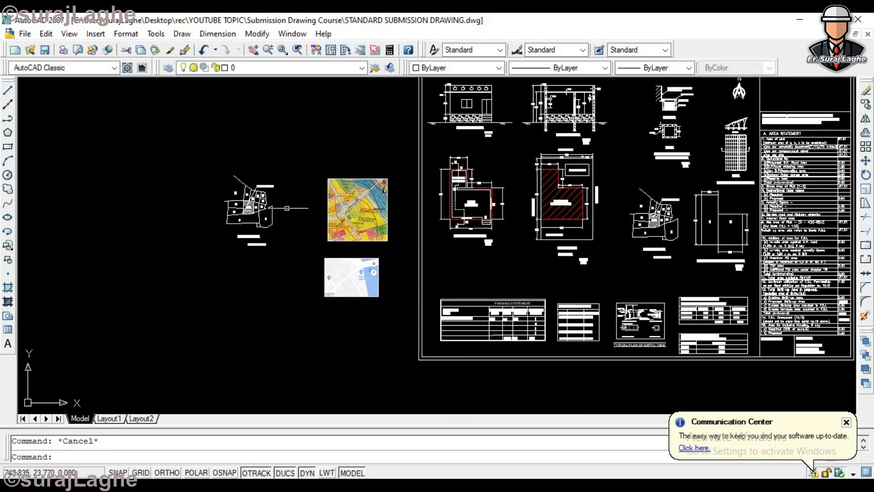
Step: Examine the numbered plots of the site location sketch around the hatched plot 62-63
scroll(313, 220, up, 5)
scroll(328, 214, up, 2)
click(357, 112)
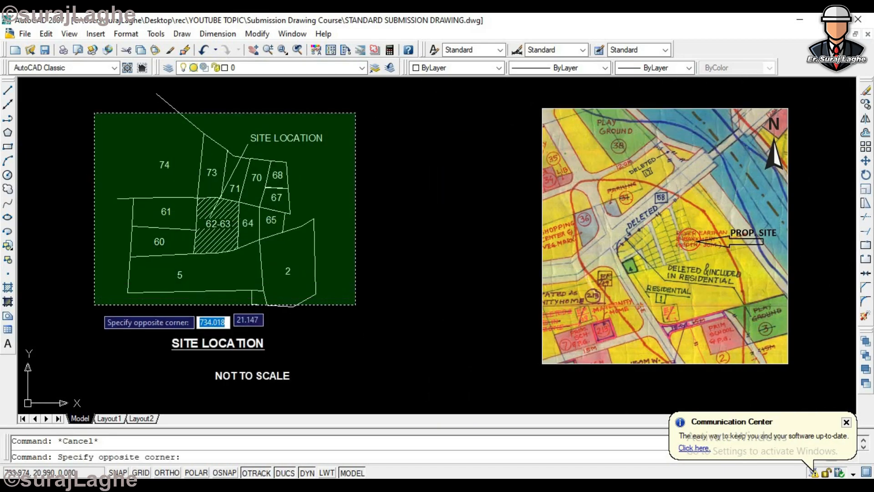
click(95, 300)
key(Escape)
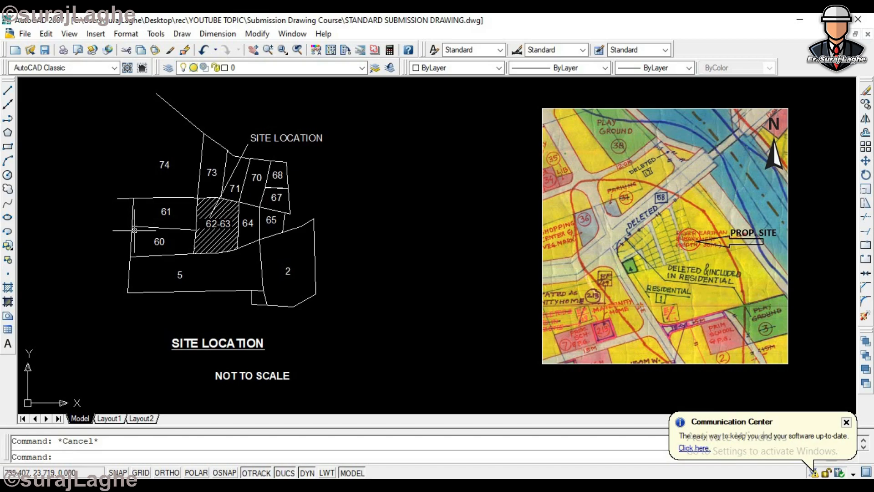
scroll(245, 250, down, 2)
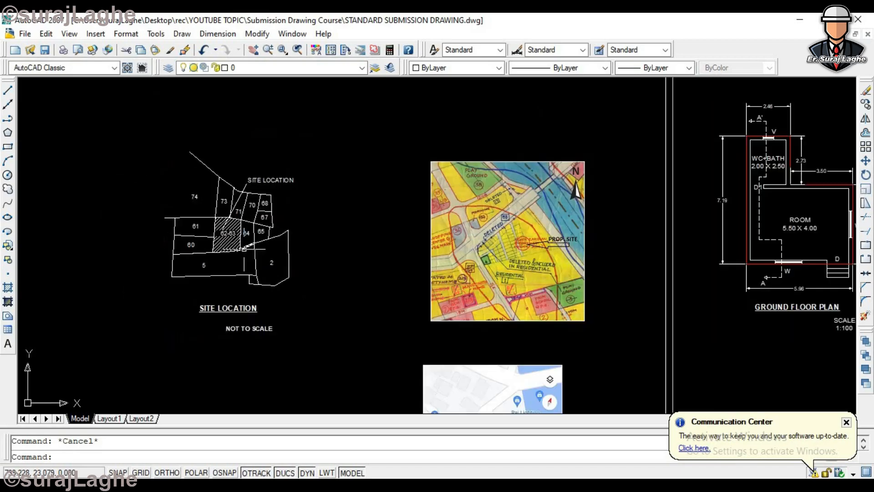
scroll(211, 242, up, 2)
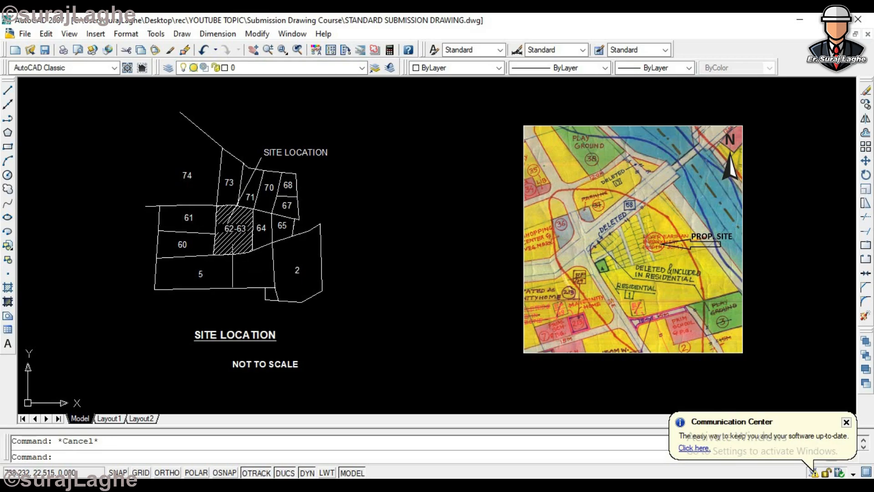
scroll(191, 223, up, 3)
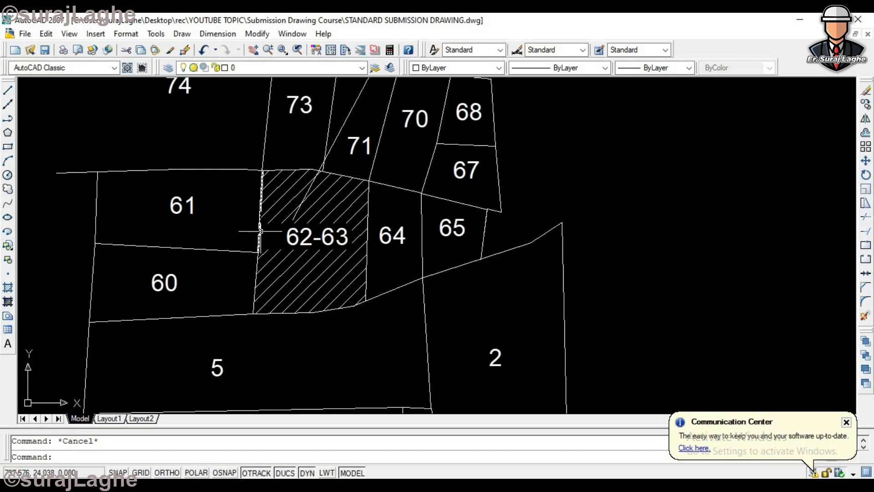
Step: Check the plot rows and internal roads beside the PROP. SITE marker on the development plan map
scroll(264, 243, down, 8)
scroll(259, 182, up, 4)
scroll(498, 239, up, 4)
scroll(501, 232, down, 2)
scroll(503, 223, up, 3)
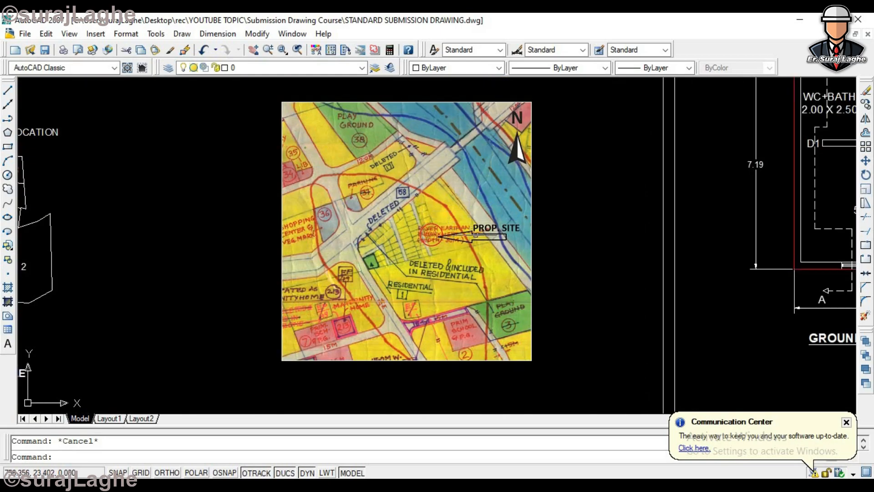
scroll(482, 241, up, 3)
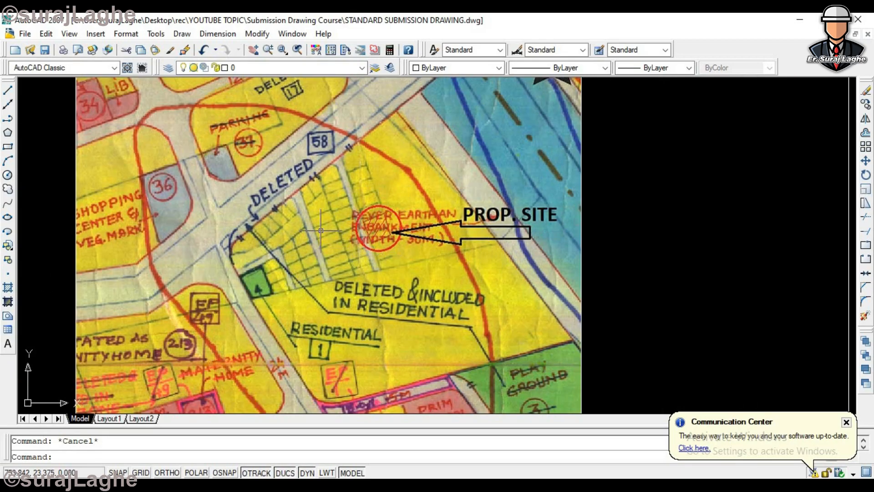
scroll(346, 215, down, 5)
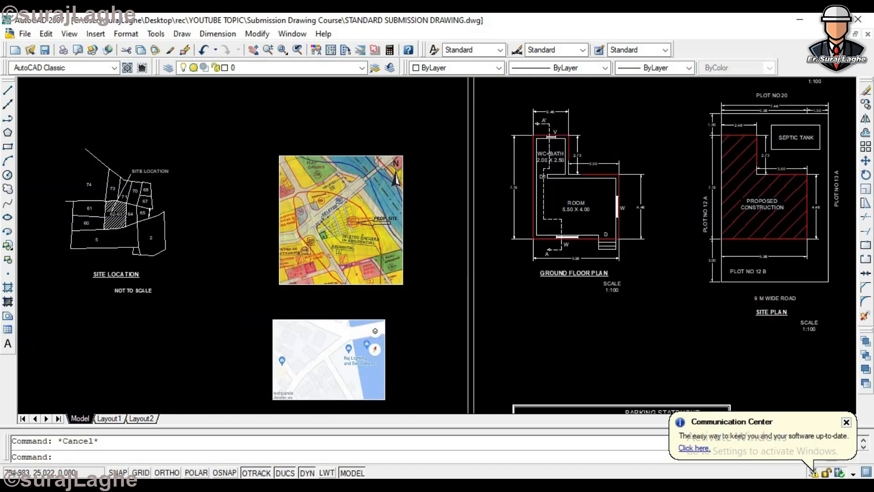
Step: Inspect the roads, building outlines and river edge on the street map image
scroll(341, 209, down, 3)
scroll(294, 277, up, 7)
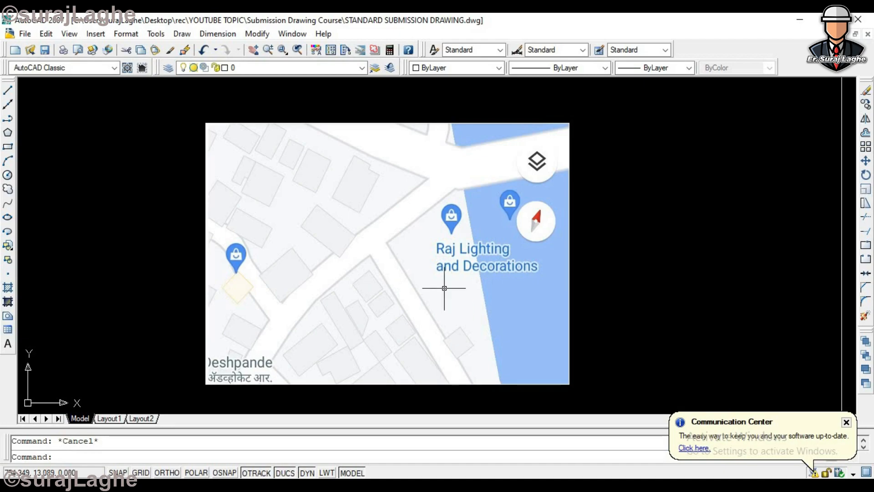
scroll(400, 255, down, 2)
scroll(391, 277, up, 3)
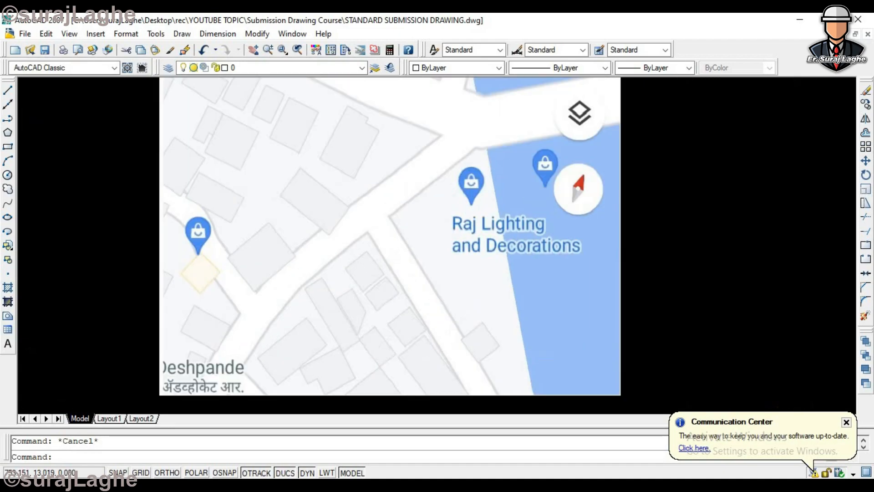
scroll(391, 277, up, 3)
scroll(365, 257, down, 7)
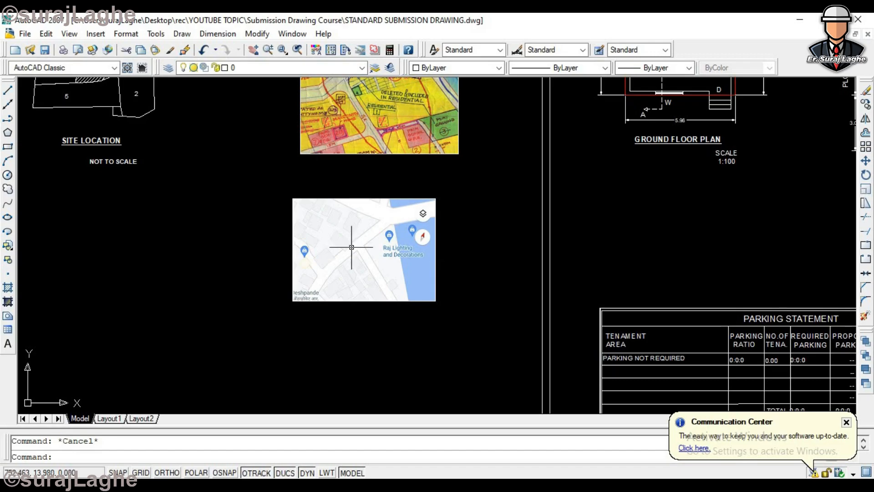
Step: Review the development plan map's plots and roads in relation to the site location sketch and the street map
scroll(382, 255, down, 4)
scroll(377, 237, up, 3)
scroll(407, 182, up, 3)
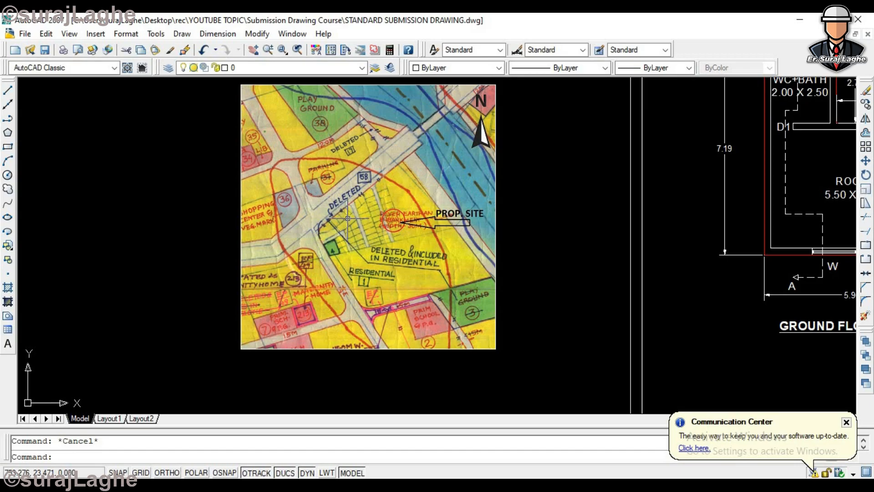
scroll(349, 169, down, 5)
scroll(359, 178, up, 4)
scroll(372, 188, down, 2)
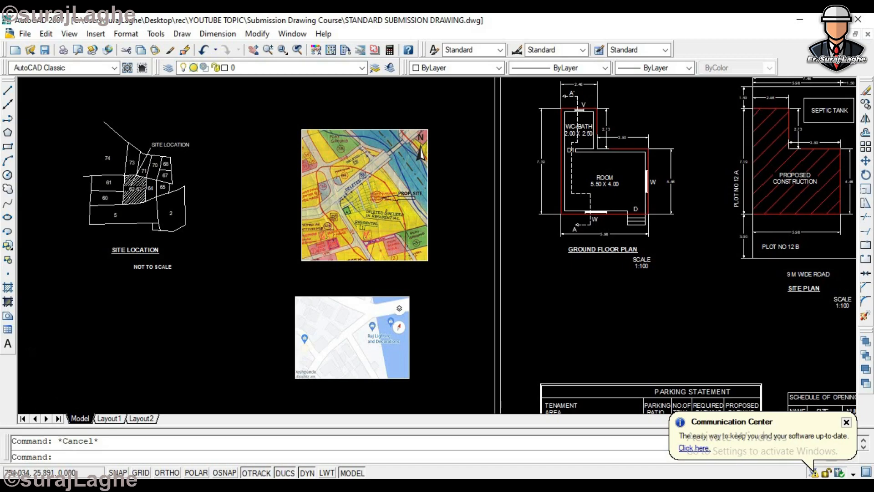
scroll(363, 161, up, 6)
scroll(401, 141, down, 4)
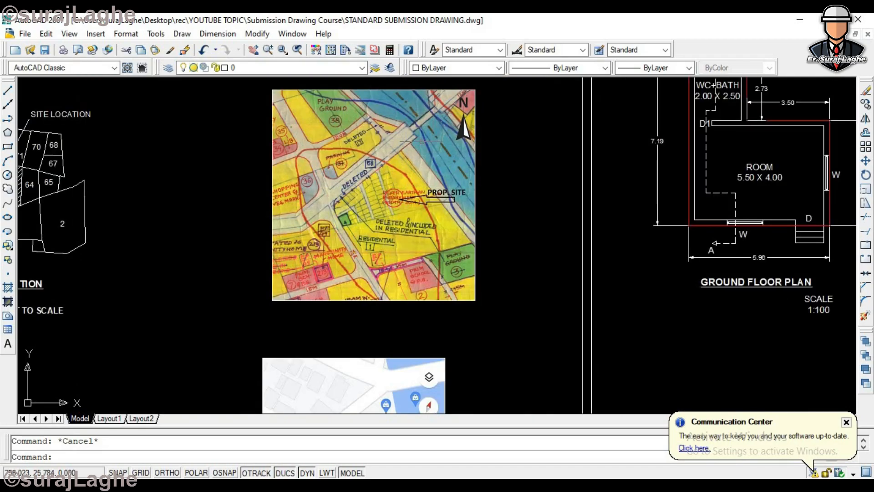
scroll(401, 150, down, 3)
scroll(391, 255, up, 5)
scroll(393, 246, down, 5)
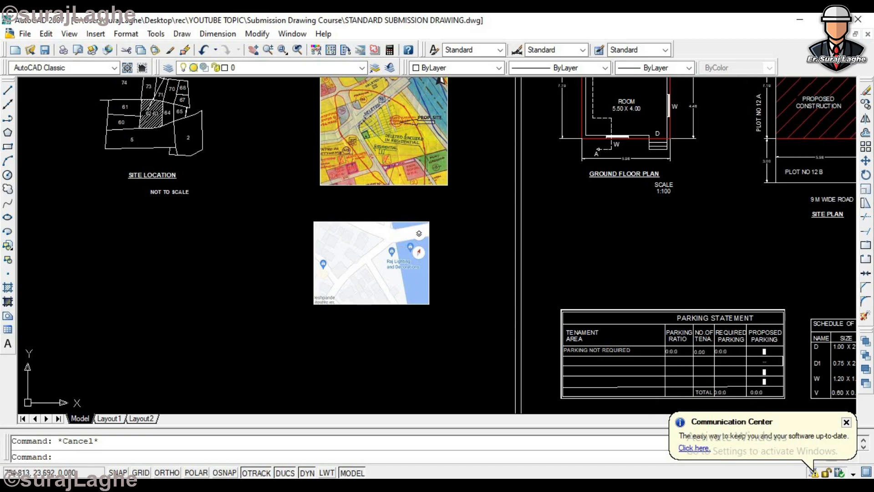
scroll(391, 255, down, 2)
Step: Compare the road junctions and plots on the street map image with those around the development plan map's proposed site
scroll(391, 255, up, 3)
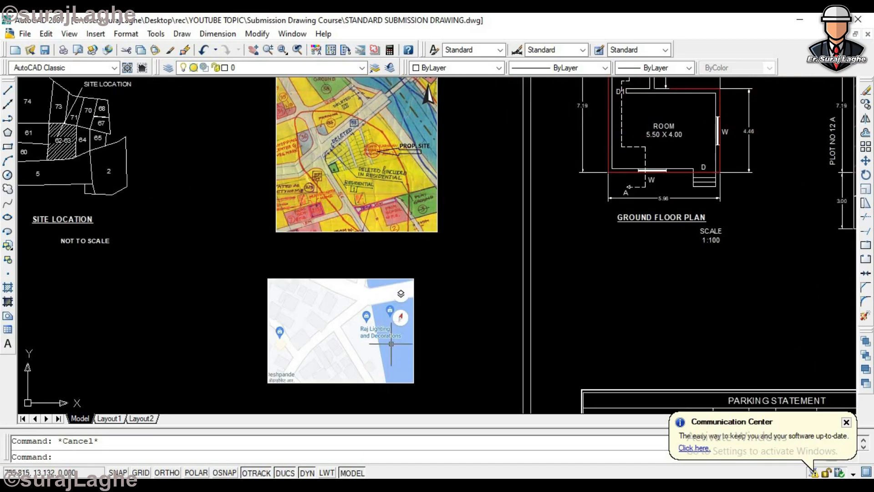
scroll(336, 357, up, 3)
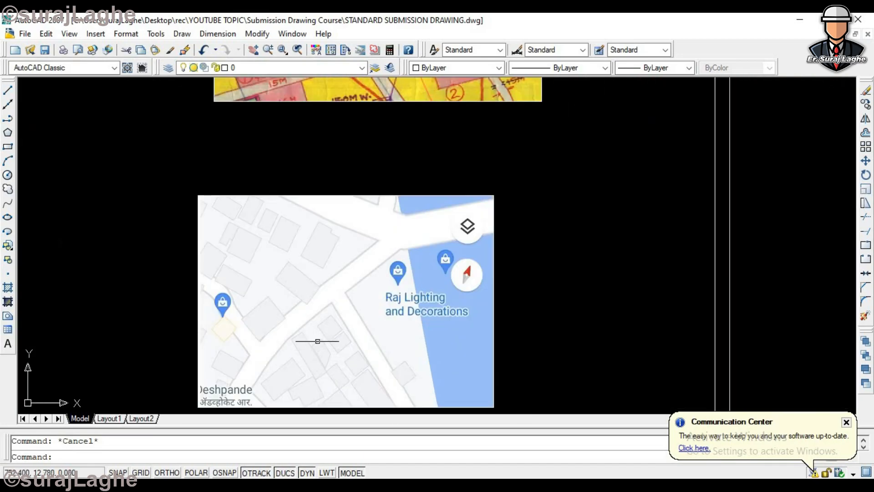
scroll(372, 334, down, 2)
scroll(367, 173, down, 4)
scroll(364, 144, up, 7)
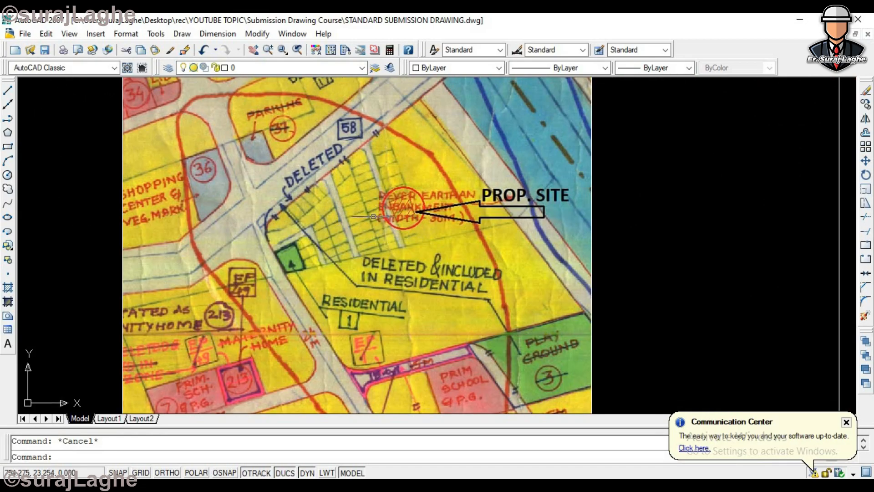
scroll(350, 155, down, 7)
scroll(322, 299, up, 5)
scroll(321, 299, down, 4)
scroll(342, 294, down, 2)
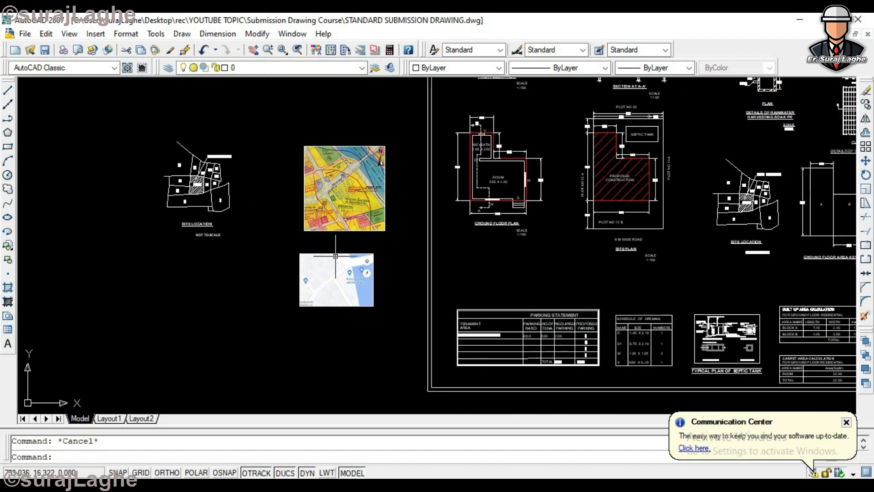
scroll(339, 273, up, 5)
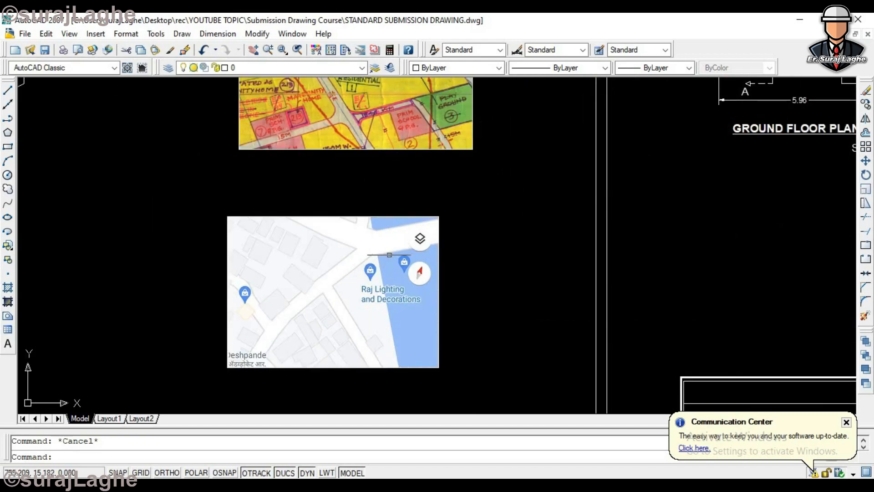
scroll(371, 258, down, 4)
scroll(370, 257, up, 3)
scroll(359, 301, up, 2)
Step: Draw a two-segment leader line from the site plot on the street map image to a point outside the image's river side
scroll(364, 280, down, 3)
scroll(364, 291, down, 3)
scroll(367, 318, up, 3)
text(l)
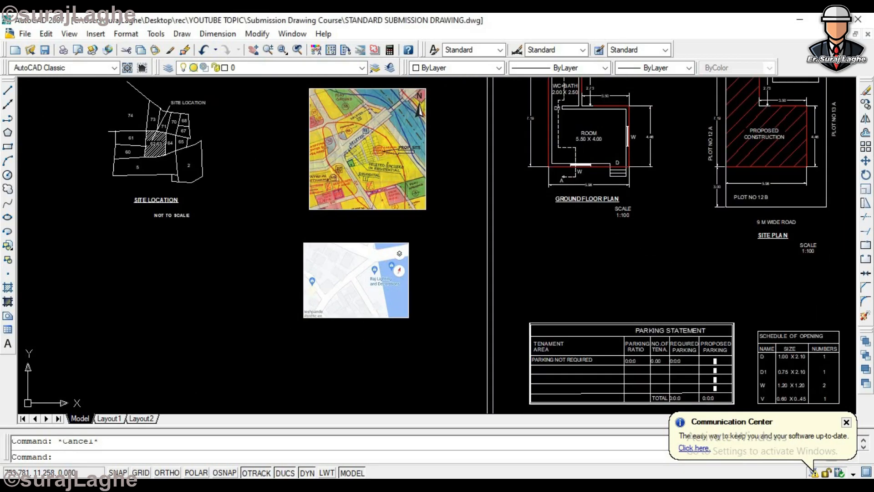
key(Return)
scroll(360, 310, up, 2)
scroll(358, 296, up, 4)
click(335, 268)
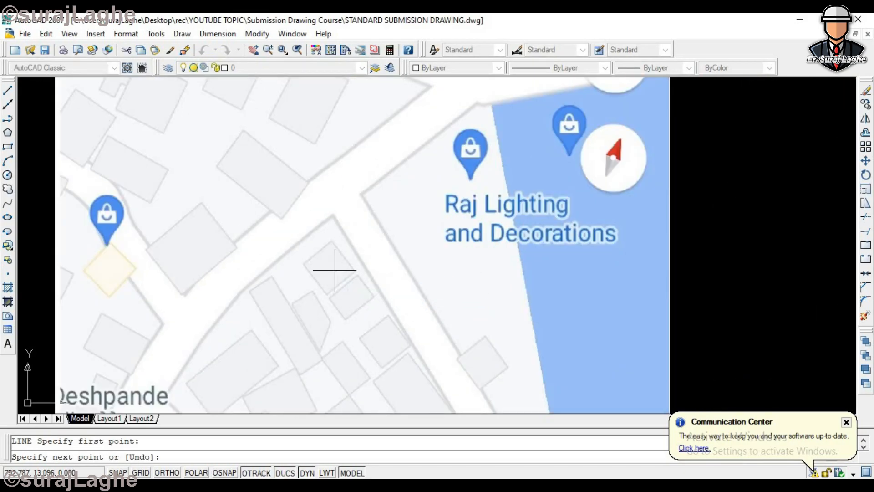
click(737, 273)
scroll(725, 293, down, 2)
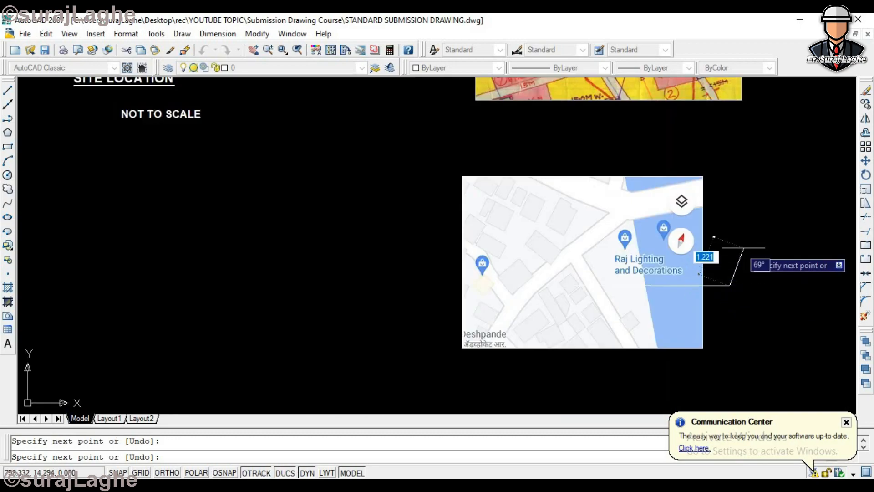
click(743, 248)
key(Return)
Step: Copy the SITE LOCATION label from the plot sketch and paste it at the end of the street map's leader line
scroll(574, 331, down, 1)
scroll(704, 277, down, 3)
scroll(690, 141, up, 4)
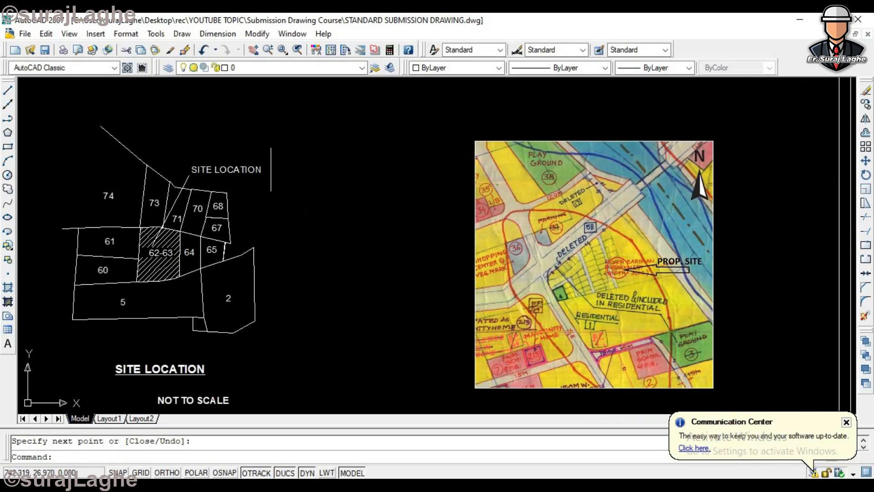
click(252, 168)
key(ctrl+c)
scroll(517, 277, down, 3)
key(ctrl+v)
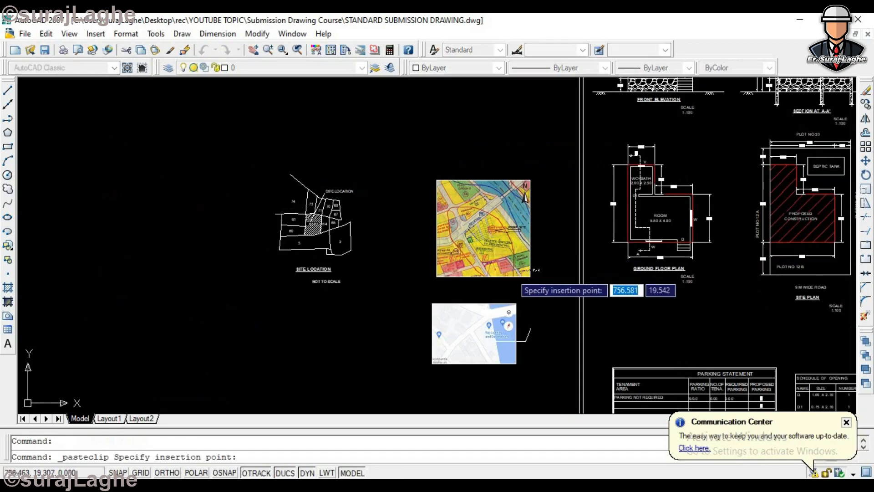
scroll(550, 337, up, 4)
click(449, 344)
scroll(423, 266, up, 3)
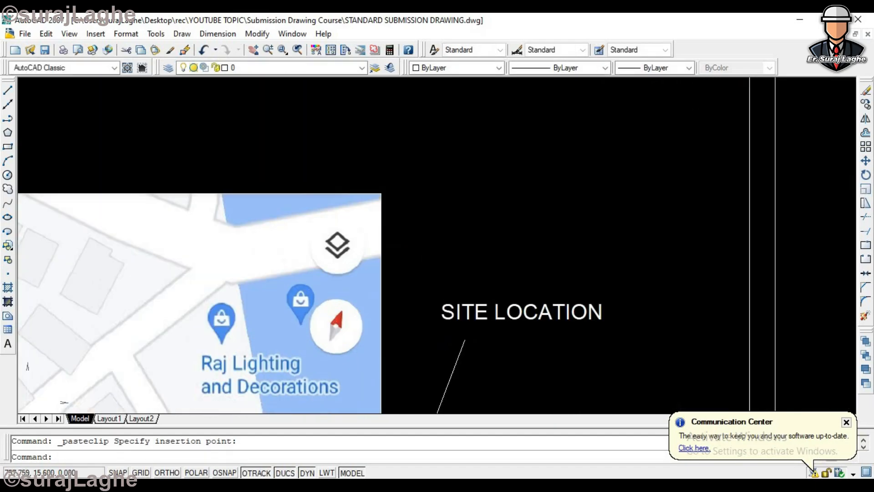
Step: Review the labelled street map and the SITE LOCATION title and NOT TO SCALE note under the plot sketch
scroll(440, 262, down, 6)
scroll(434, 287, up, 3)
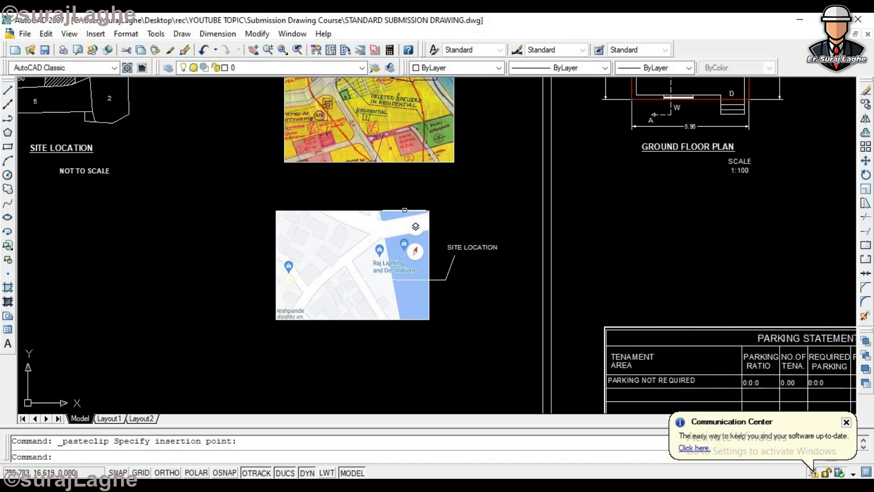
scroll(376, 255, down, 4)
scroll(293, 211, up, 8)
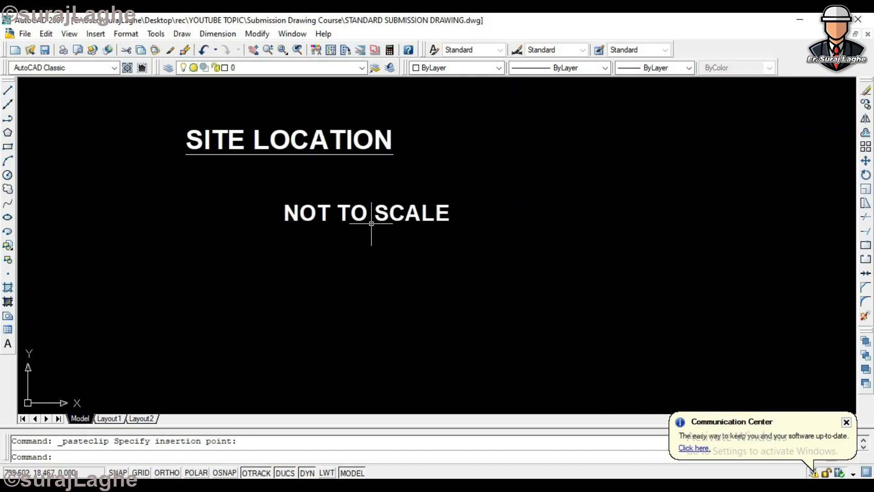
scroll(416, 237, down, 6)
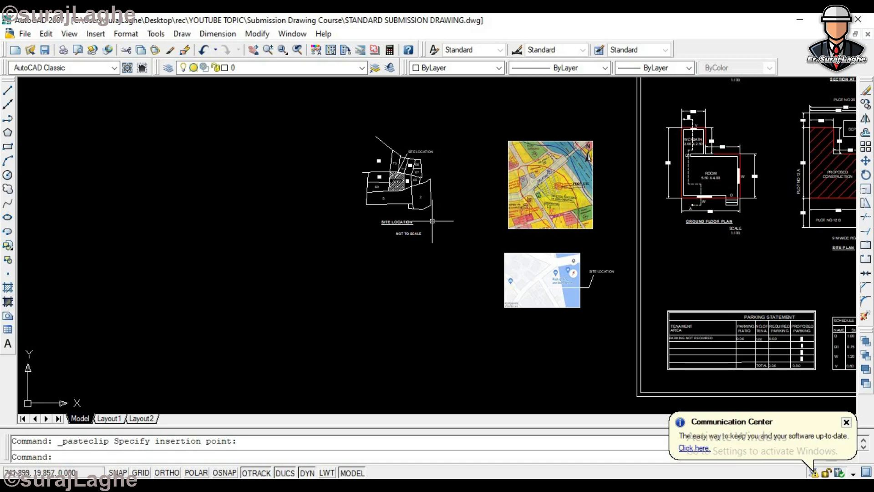
scroll(428, 223, up, 5)
scroll(423, 232, down, 5)
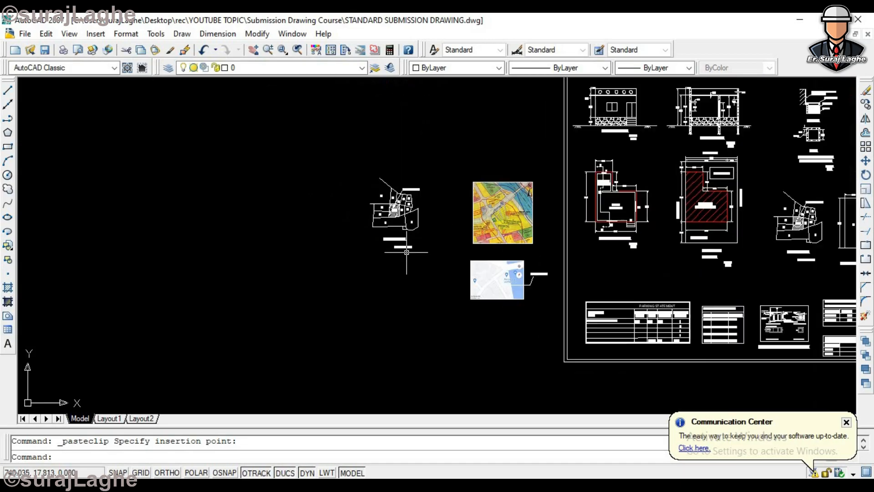
scroll(419, 246, up, 3)
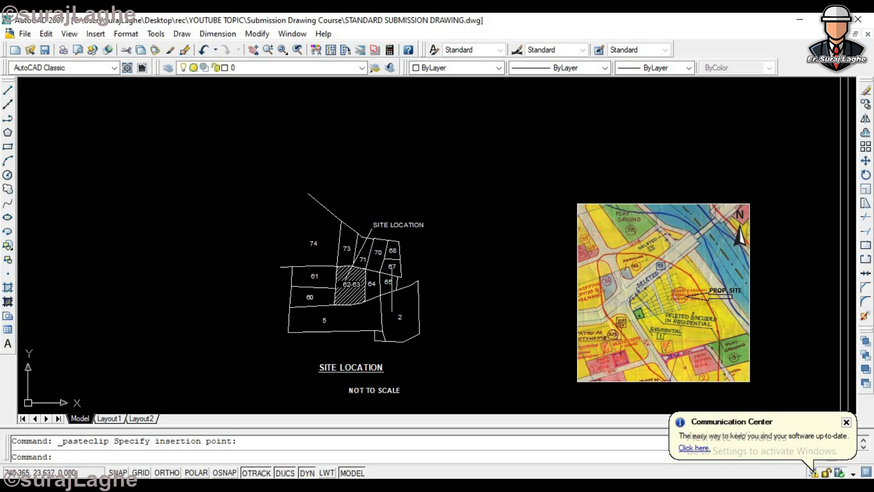
scroll(392, 302, down, 5)
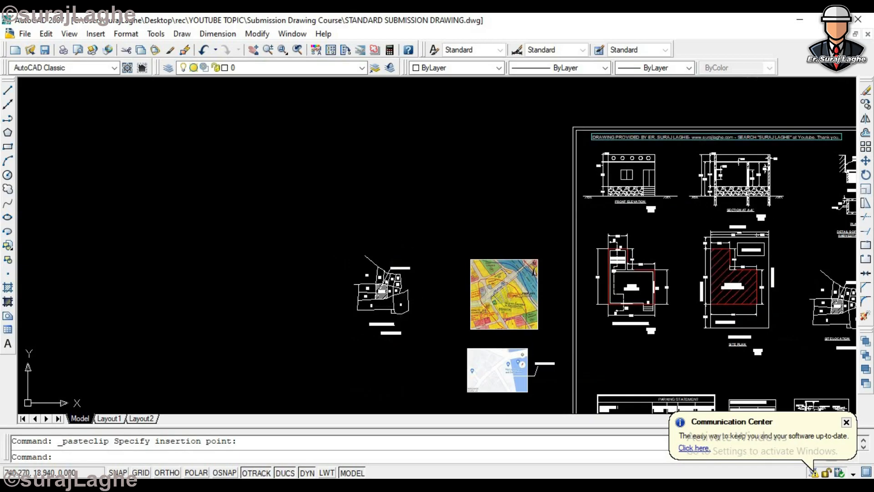
scroll(395, 337, up, 4)
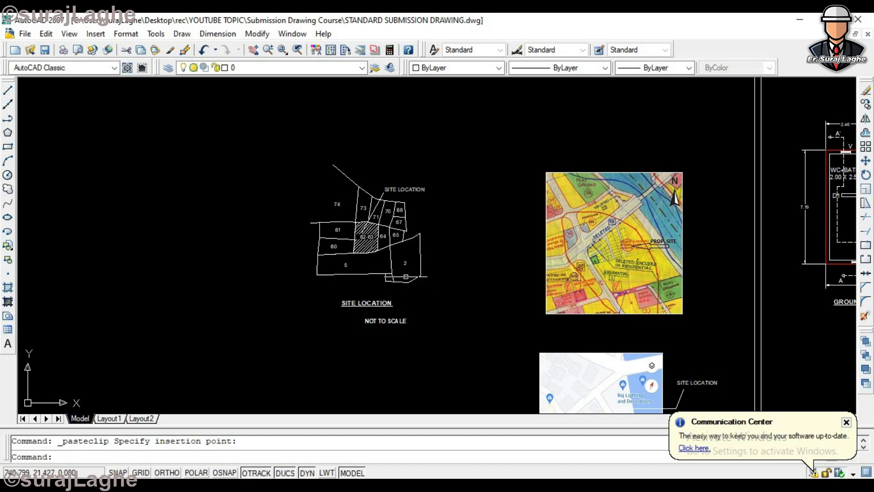
Step: Compare the hatched plot and its leader on the sketch with the site markings on the development plan map and street map
scroll(404, 248, up, 3)
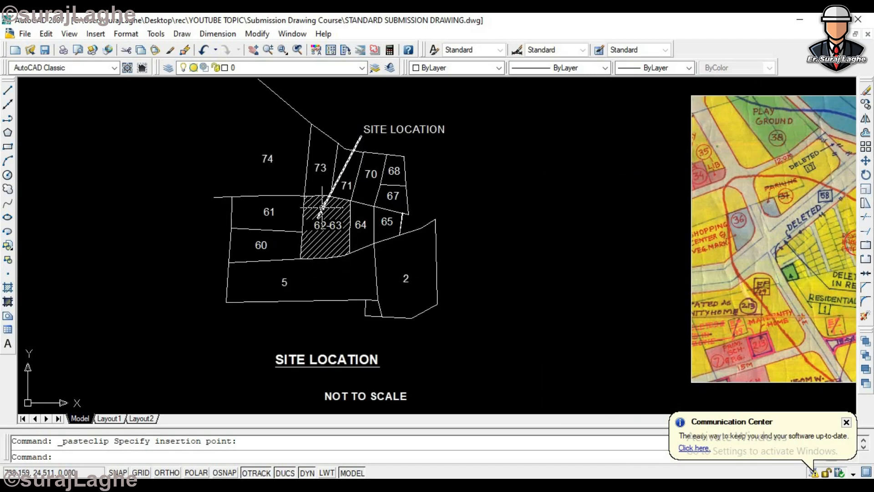
scroll(323, 207, down, 2)
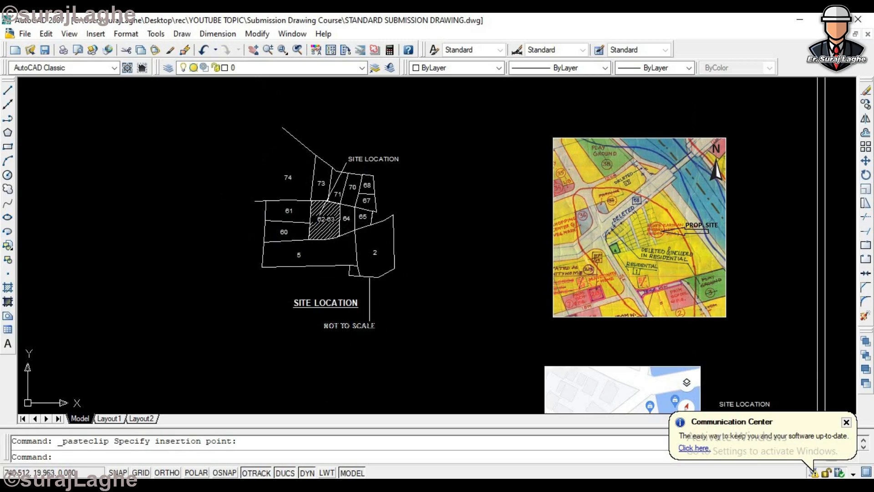
scroll(309, 264, down, 4)
scroll(387, 274, up, 5)
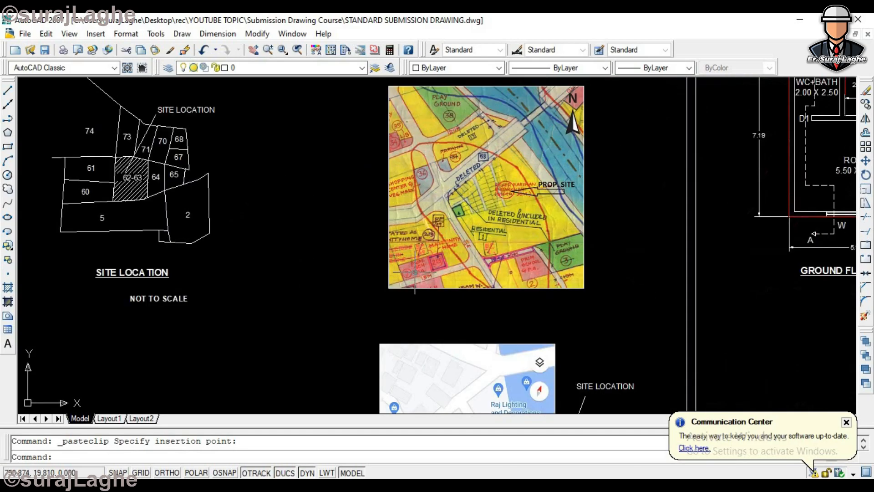
scroll(446, 251, down, 4)
scroll(489, 373, up, 3)
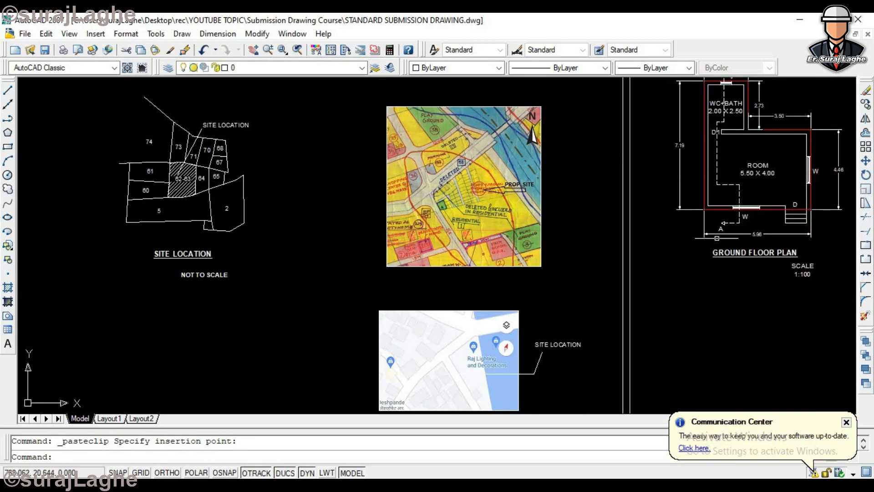
scroll(201, 285, up, 3)
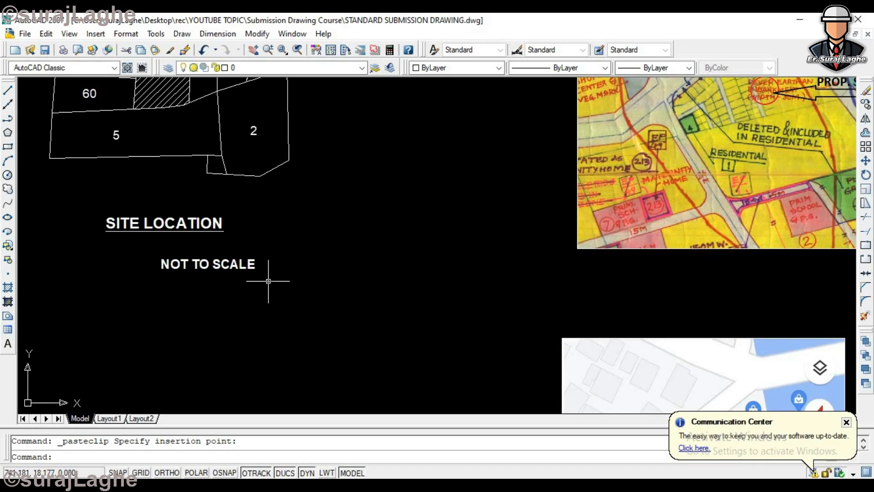
scroll(242, 279, down, 4)
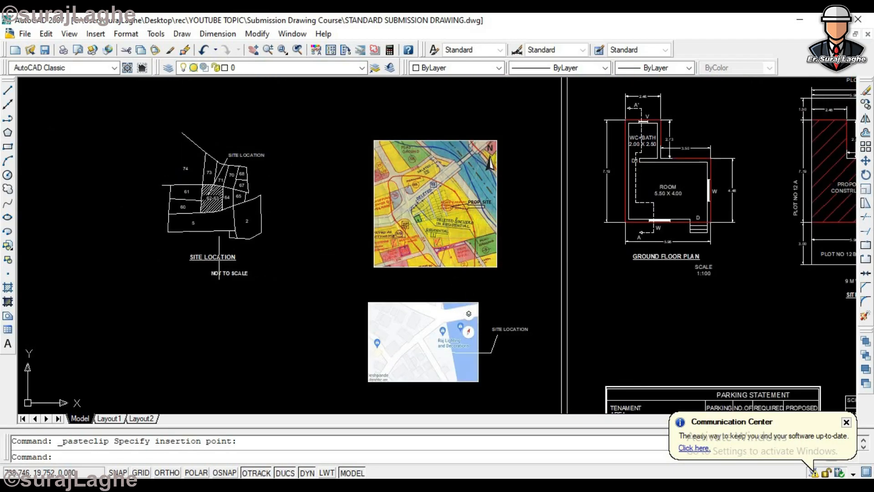
scroll(207, 260, up, 4)
scroll(334, 197, down, 5)
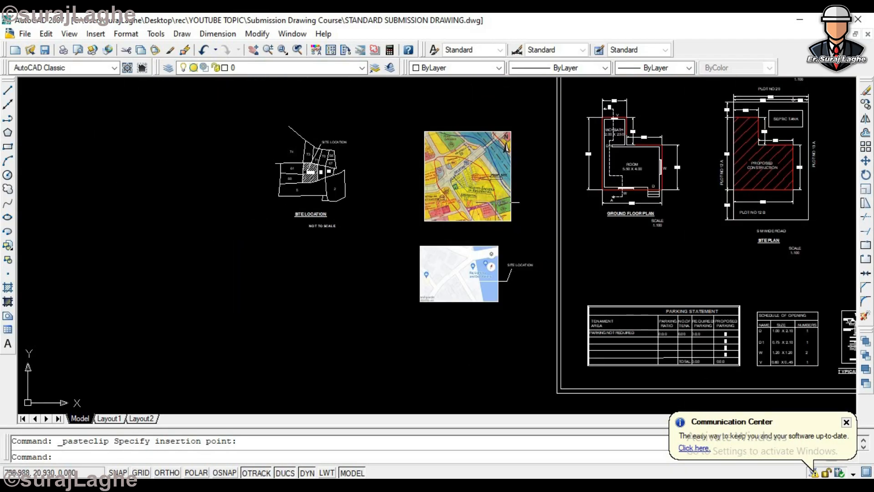
scroll(498, 208, up, 3)
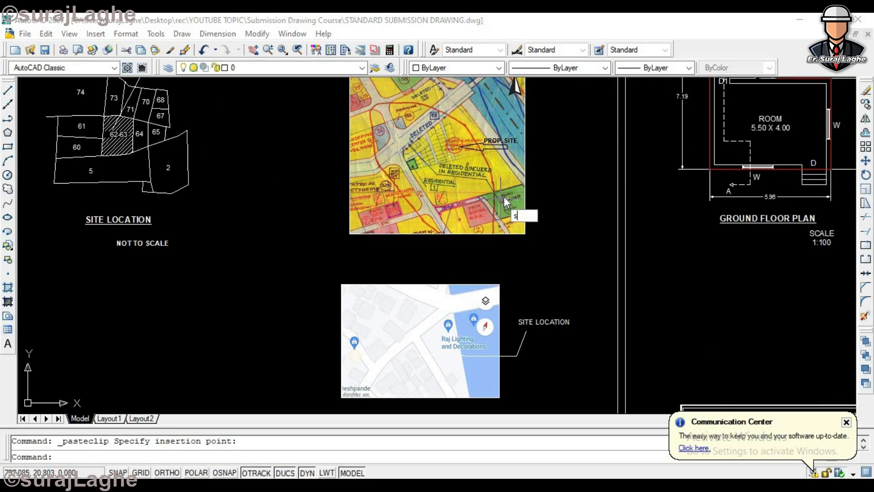
key(Escape)
scroll(503, 196, down, 4)
scroll(516, 151, up, 3)
text(s)
key(Return)
scroll(489, 207, down, 4)
key(Escape)
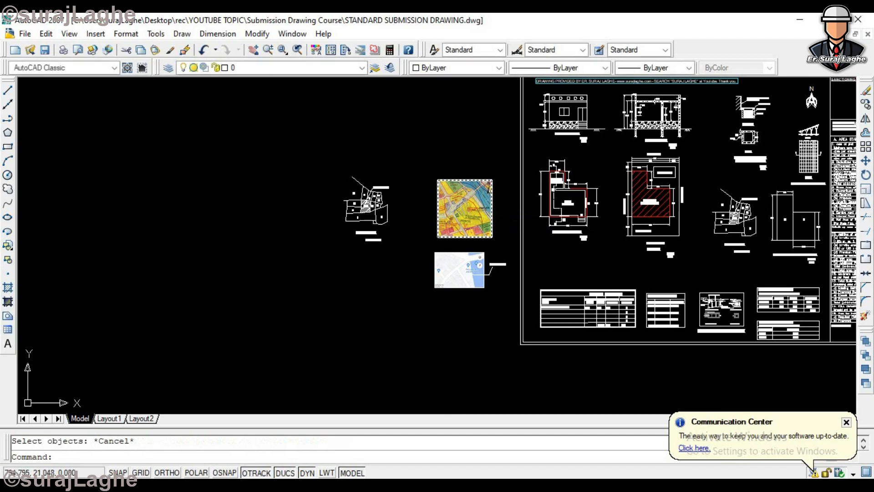
Step: Scale the development plan map image down to less than half its size
scroll(500, 240, up, 3)
text(s)
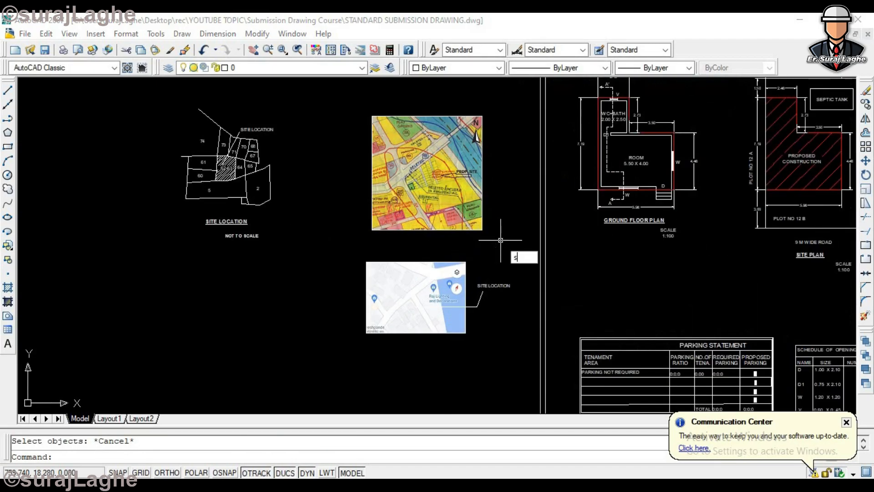
text(c)
key(Return)
click(503, 156)
click(439, 194)
scroll(337, 166, up, 3)
key(Return)
click(383, 205)
click(372, 207)
scroll(480, 210, down, 2)
scroll(501, 220, up, 3)
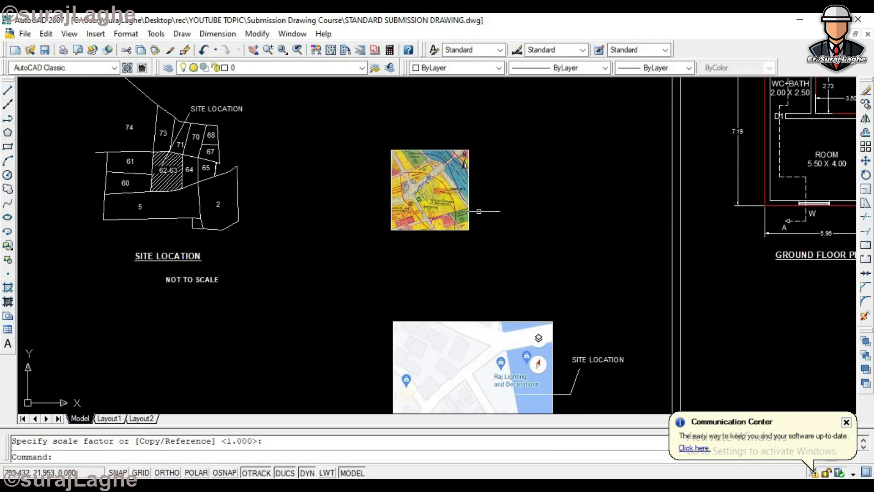
Step: Inspect the reduced development plan map's roads, plots and PROP. SITE marker for legibility
scroll(470, 196, down, 6)
scroll(528, 199, up, 11)
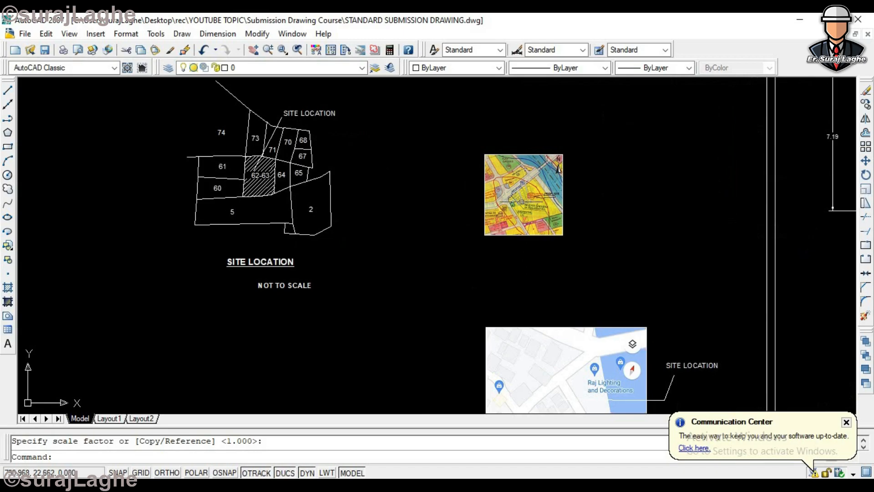
scroll(531, 198, down, 6)
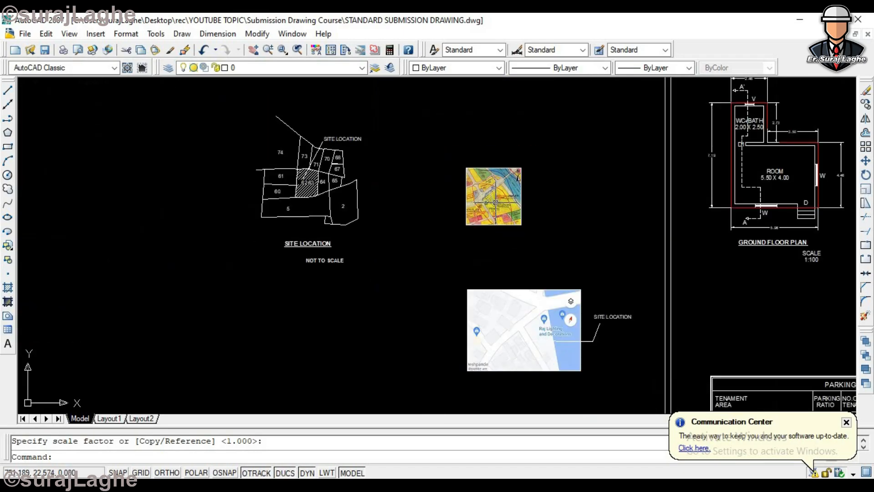
scroll(484, 194, up, 8)
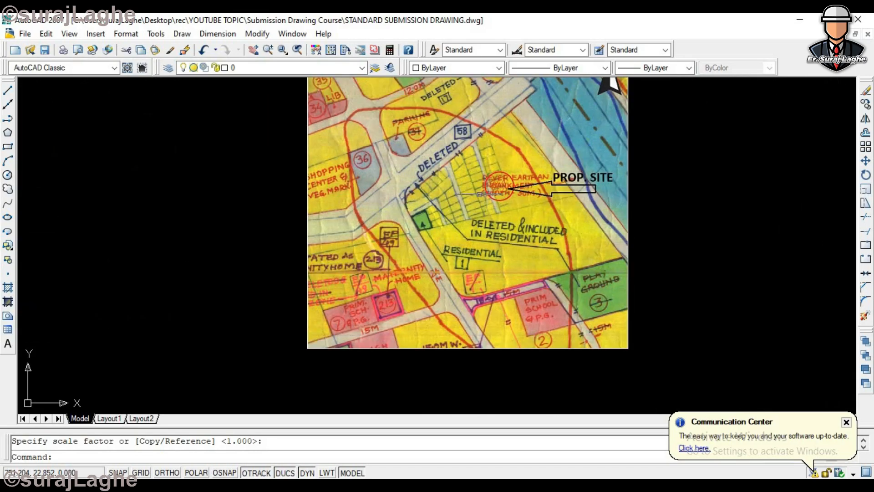
scroll(484, 194, down, 5)
scroll(393, 231, up, 3)
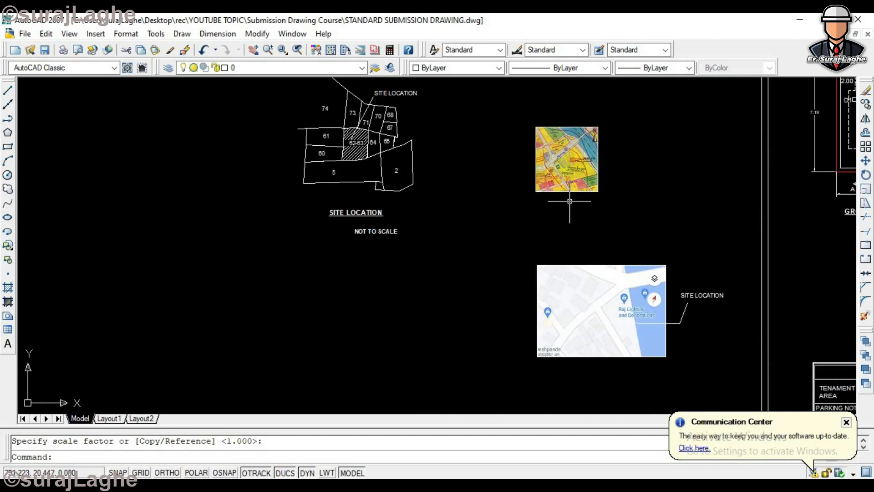
Step: Check the reduced development plan map against the plot sketch, the street map and the submission drawing sheet
scroll(568, 201, down, 4)
scroll(592, 191, up, 3)
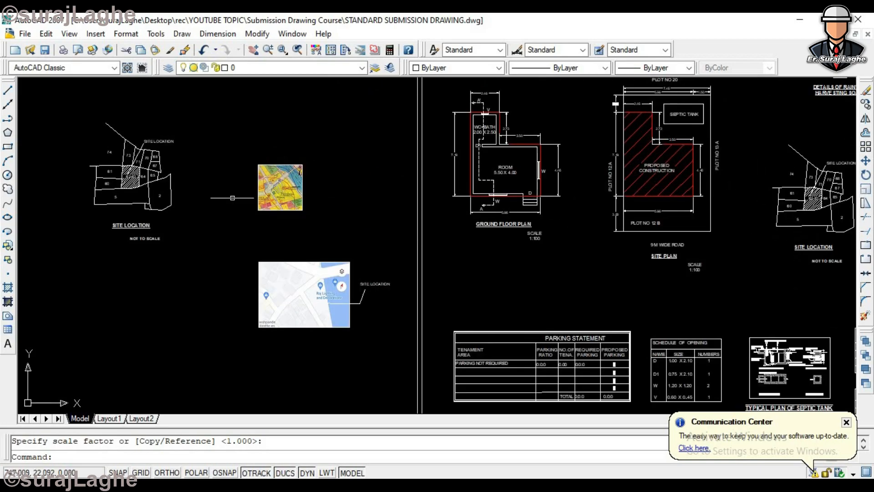
scroll(240, 195, down, 4)
scroll(241, 195, up, 3)
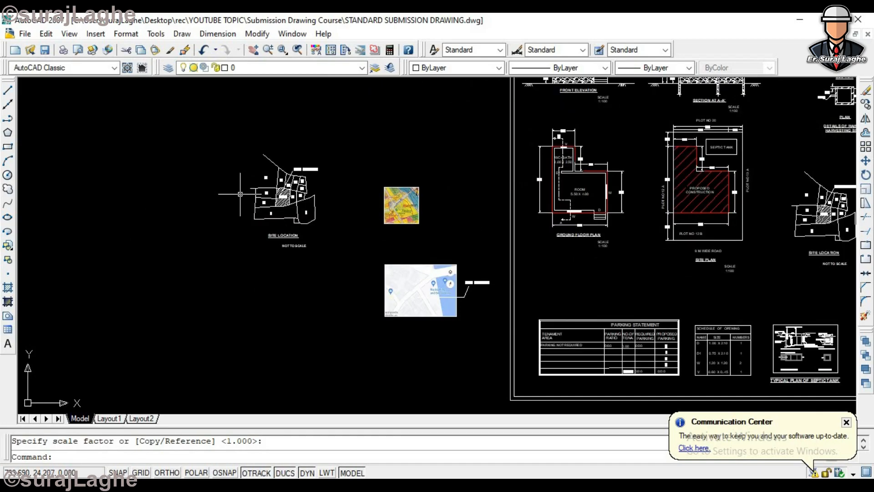
scroll(399, 202, up, 2)
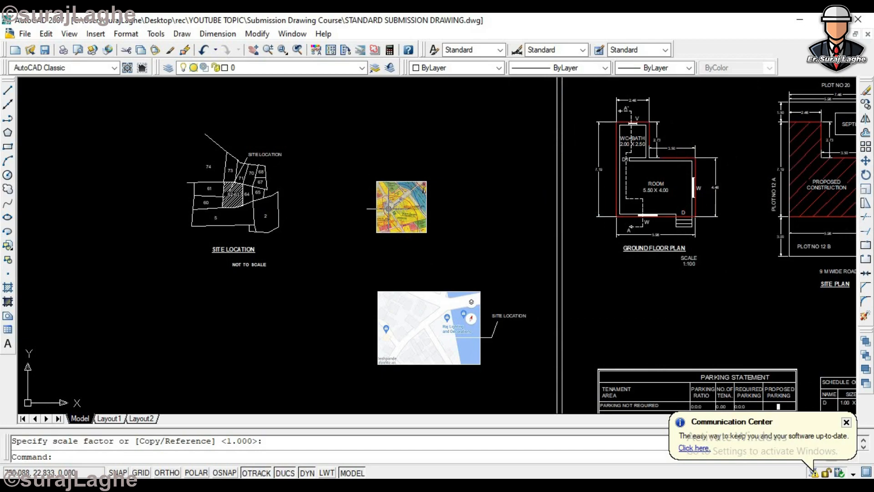
scroll(388, 208, down, 3)
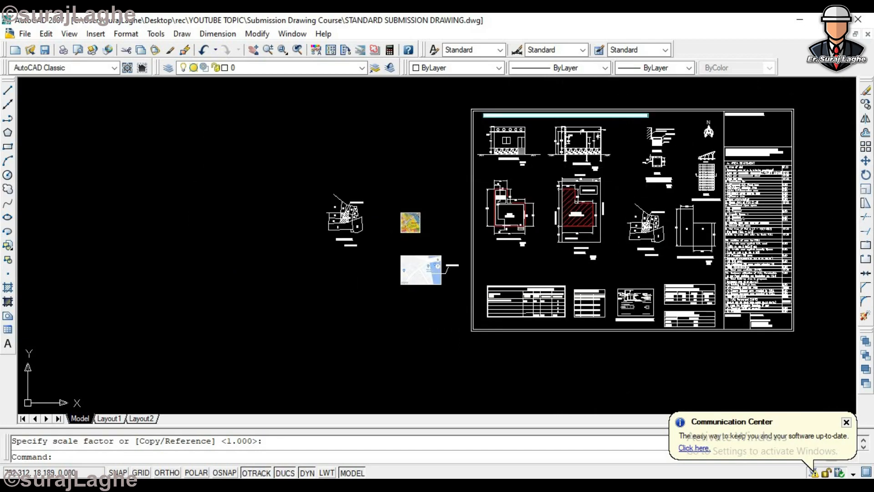
scroll(417, 240, up, 2)
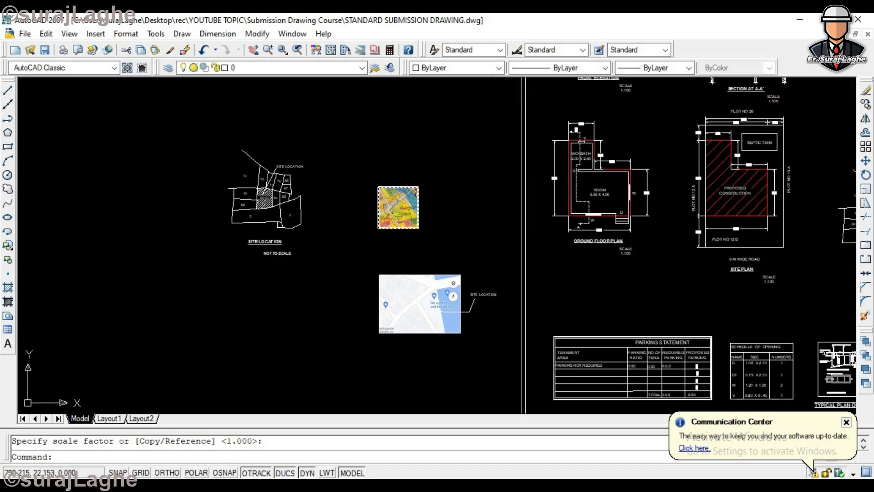
scroll(400, 209, up, 4)
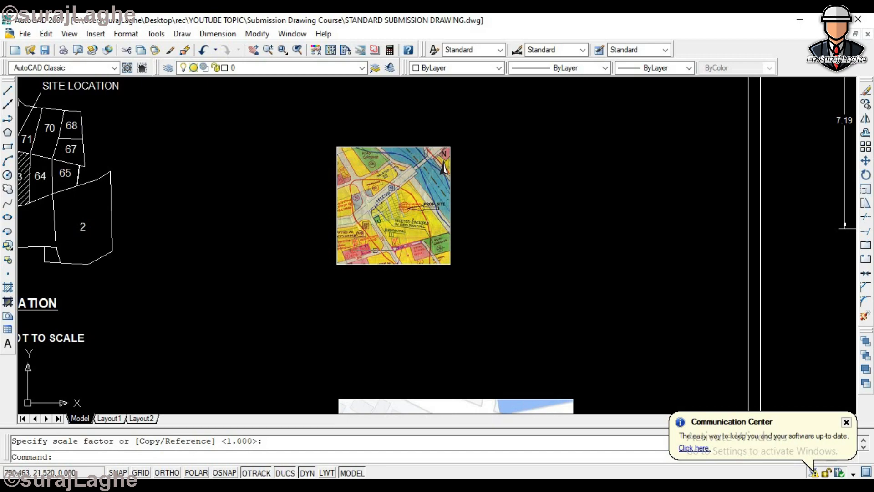
scroll(390, 201, up, 2)
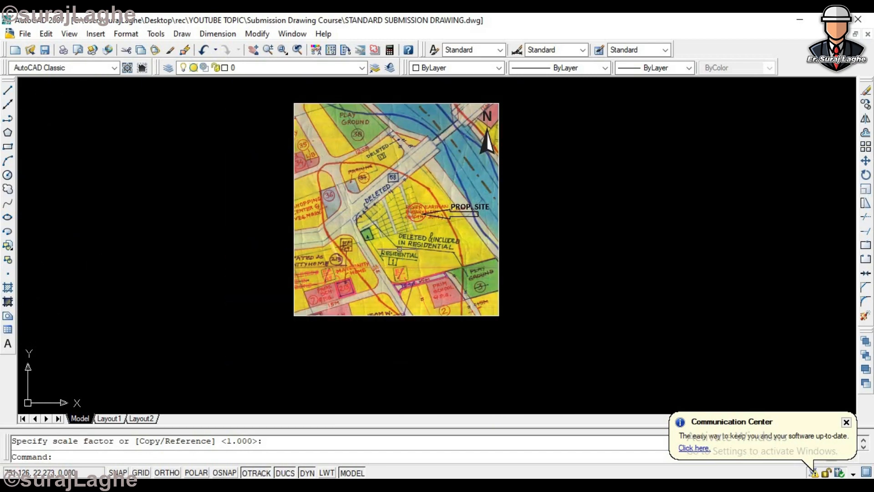
Step: Examine the PROP. SITE arrow, north arrow and surrounding roads on the development plan map
scroll(342, 119, up, 2)
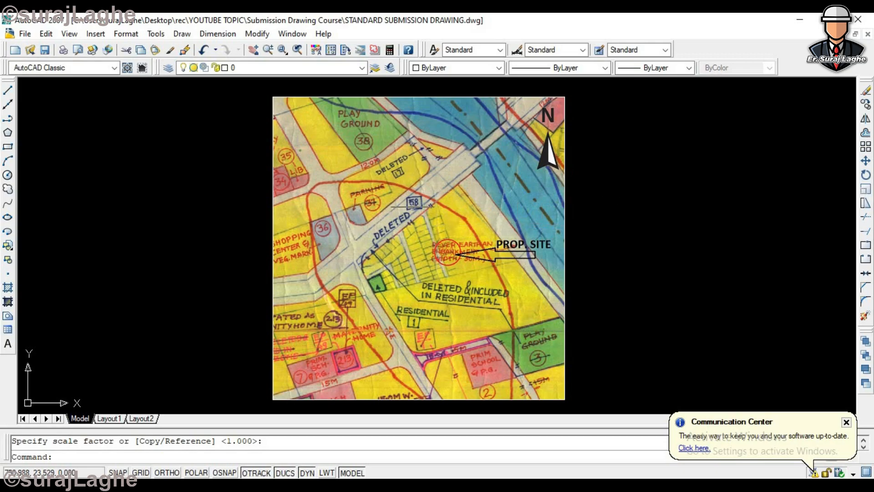
scroll(418, 207, down, 5)
scroll(435, 214, up, 6)
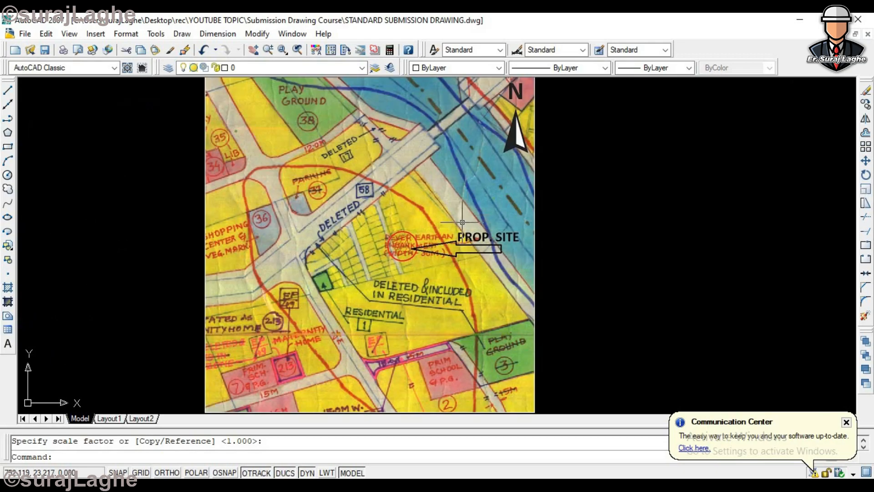
scroll(460, 218, down, 2)
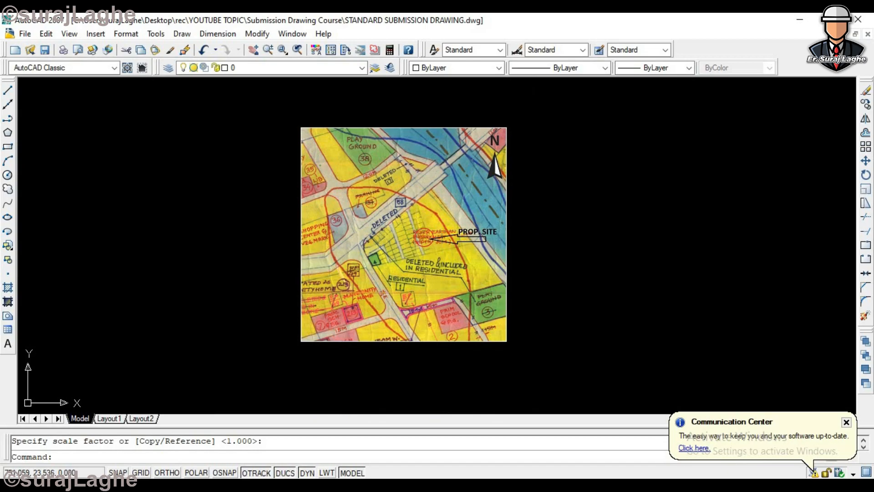
scroll(414, 206, down, 2)
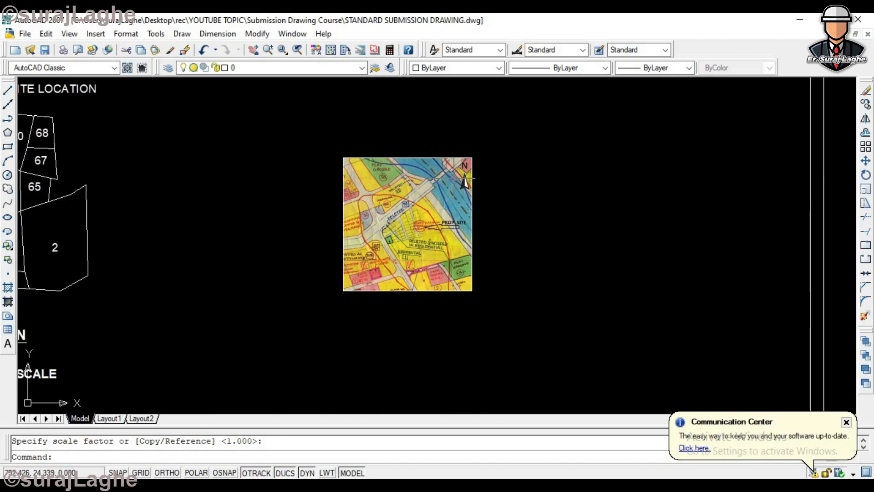
scroll(466, 197, down, 3)
scroll(464, 289, up, 3)
scroll(370, 229, down, 3)
scroll(416, 266, up, 2)
scroll(416, 269, down, 2)
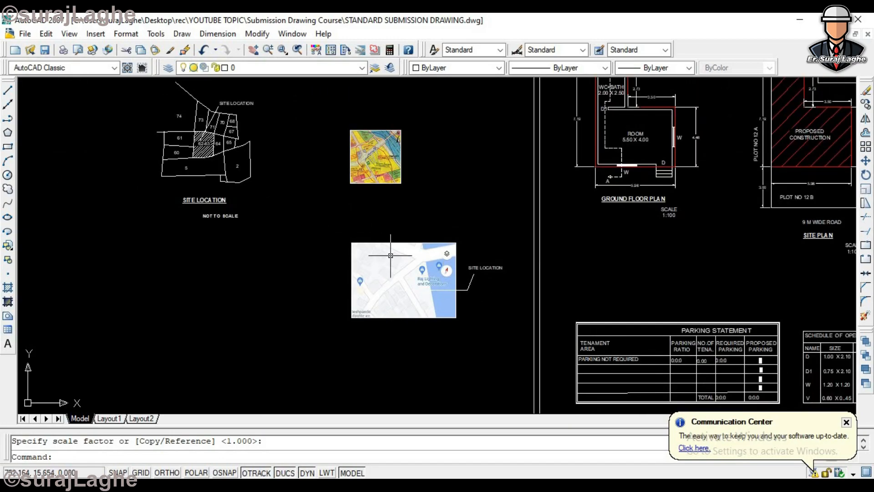
Step: Compare the street map's site leader with the PROP. SITE arrow on the development plan map
scroll(396, 237, down, 3)
scroll(391, 218, up, 2)
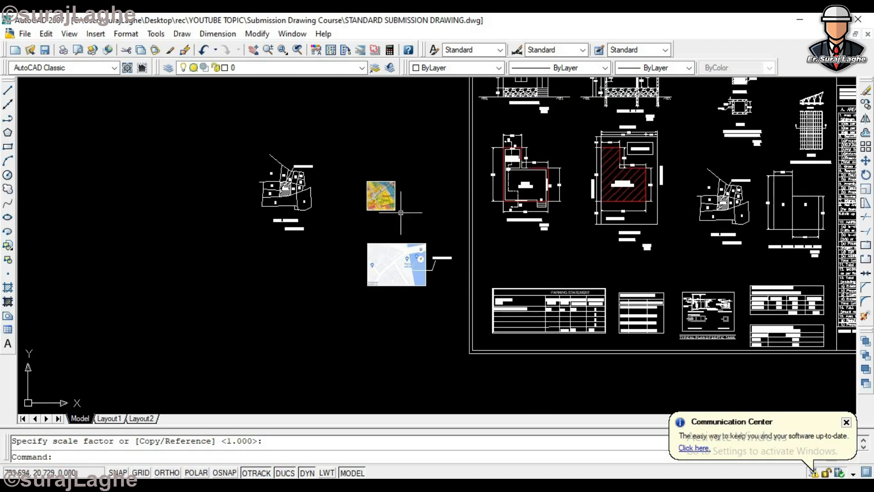
scroll(403, 213, up, 1)
scroll(370, 196, up, 2)
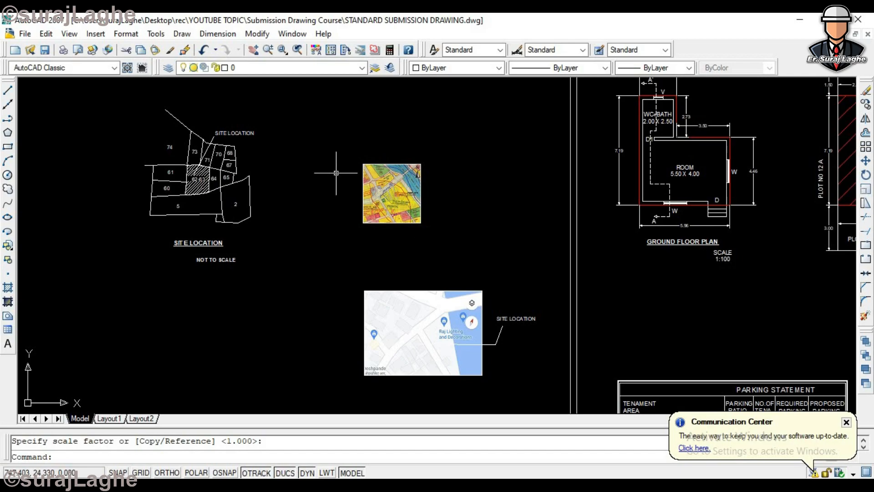
scroll(432, 364, up, 3)
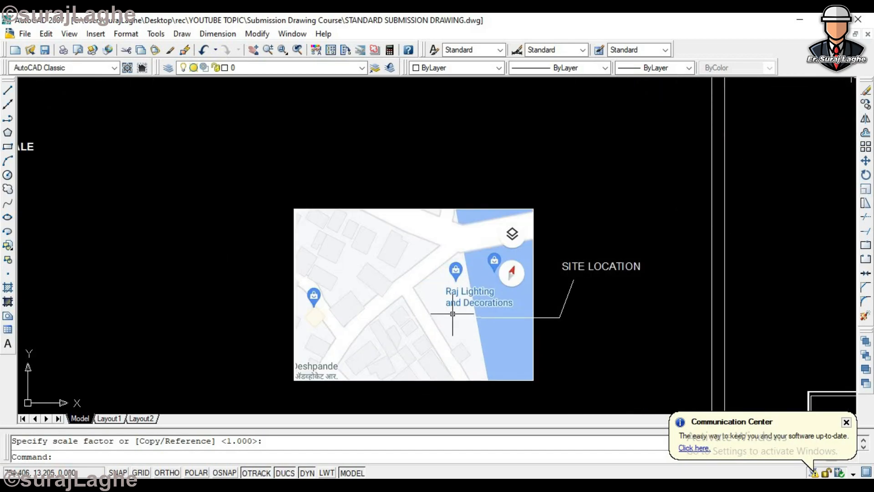
scroll(455, 321, down, 4)
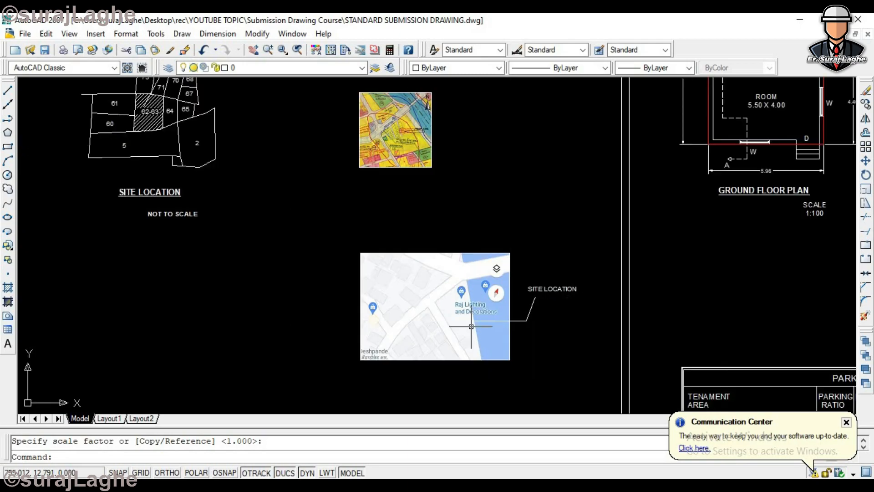
scroll(405, 211, up, 8)
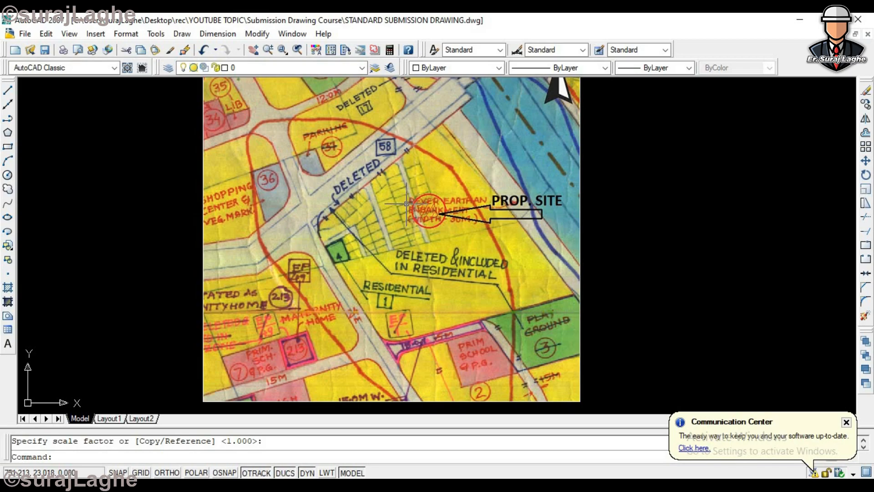
scroll(431, 187, down, 6)
scroll(476, 196, down, 4)
scroll(489, 266, up, 3)
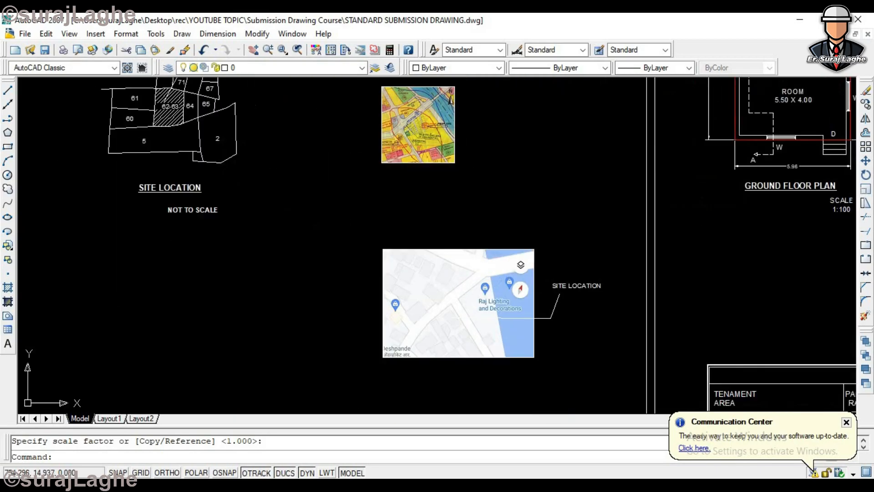
Step: Examine the street map's SITE LOCATION label and landmarks, and check them against the development plan map's road layout
scroll(480, 328, up, 5)
scroll(522, 299, down, 2)
scroll(523, 299, up, 2)
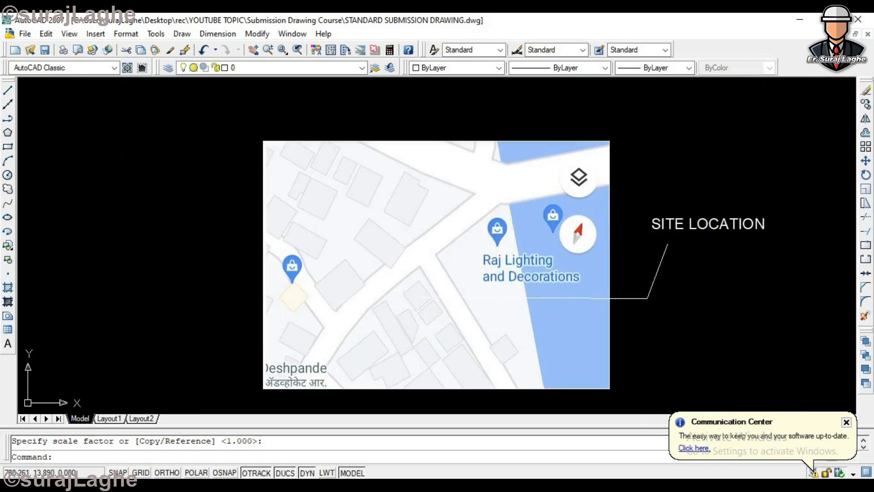
scroll(609, 250, down, 6)
scroll(613, 173, up, 4)
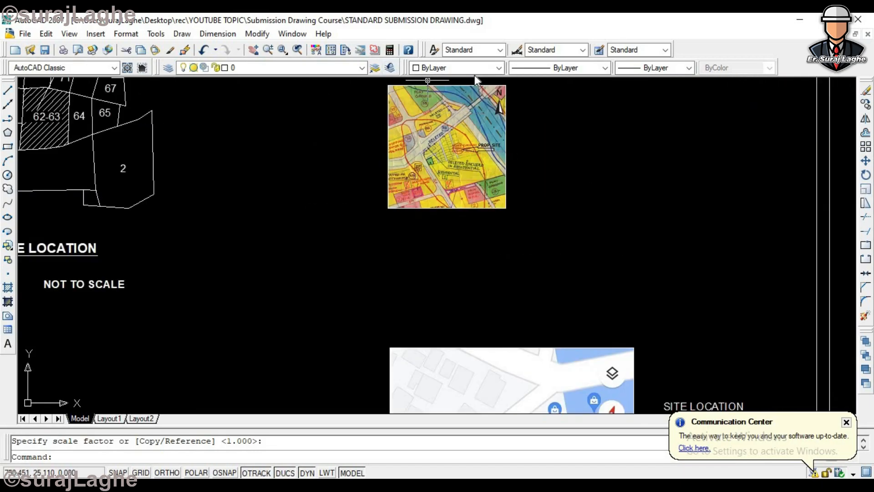
scroll(462, 114, up, 3)
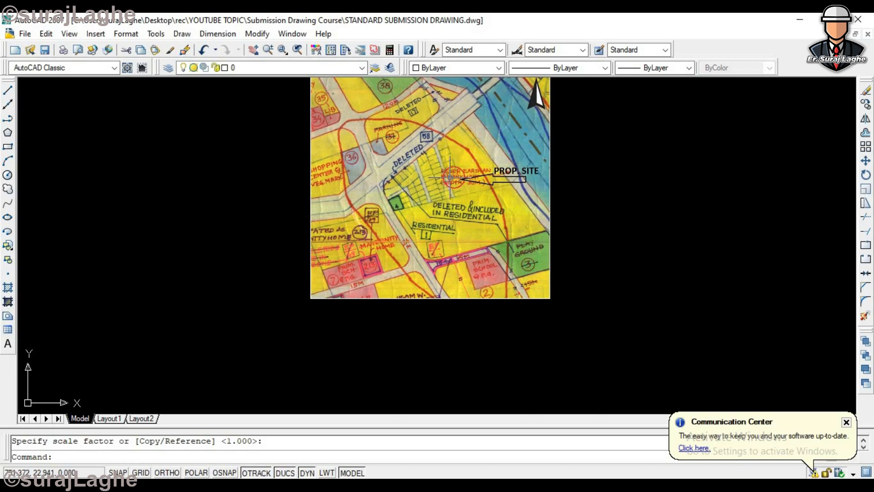
scroll(400, 150, down, 6)
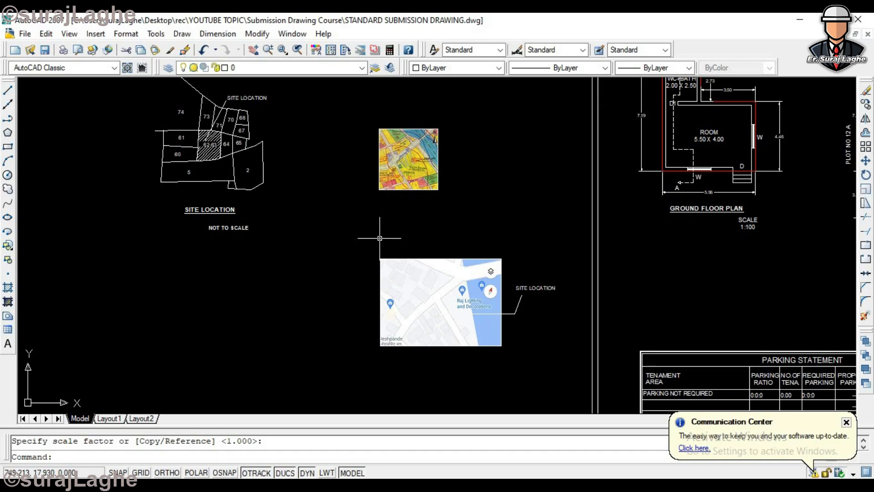
scroll(302, 175, down, 3)
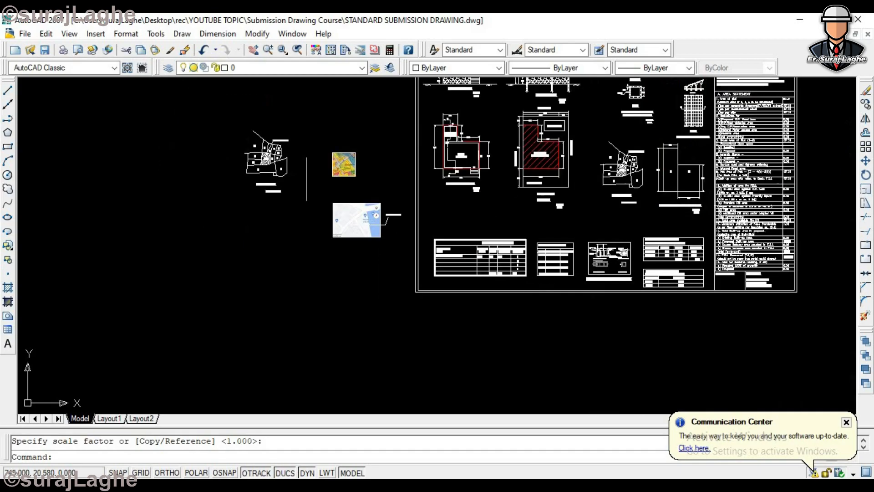
scroll(302, 148, up, 3)
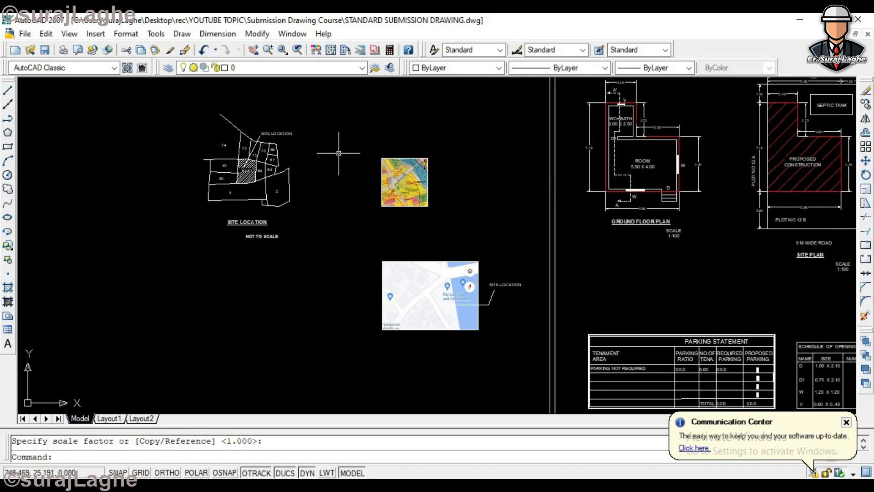
Step: Examine the hatched plot 62-63 on the site location sketch alongside the development plan map and street map
scroll(302, 148, up, 3)
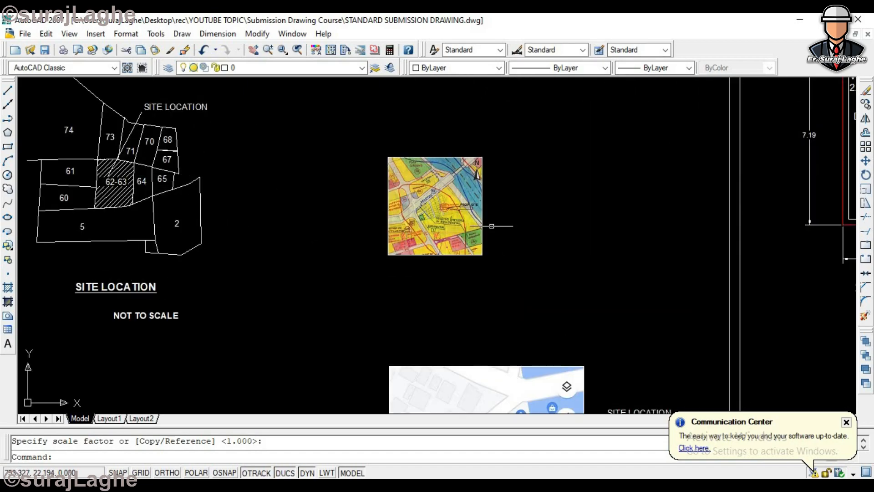
scroll(481, 201, down, 3)
scroll(364, 200, up, 4)
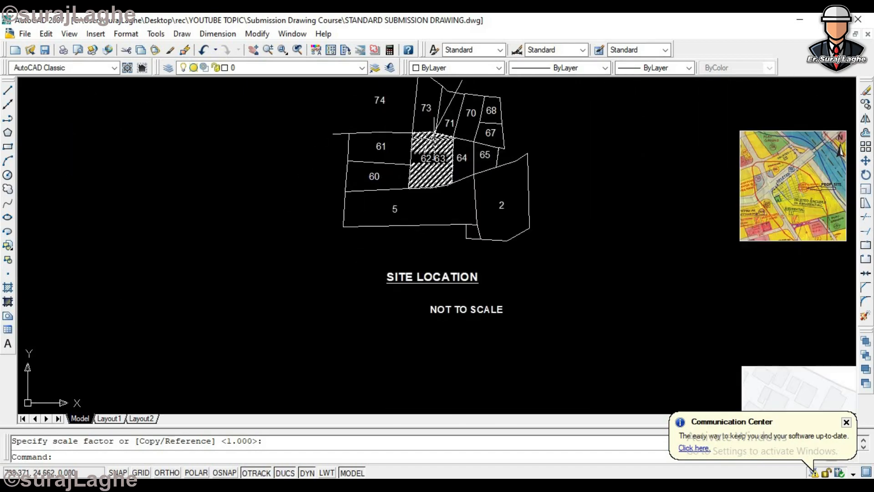
scroll(436, 134, down, 4)
scroll(430, 136, up, 3)
scroll(665, 180, up, 3)
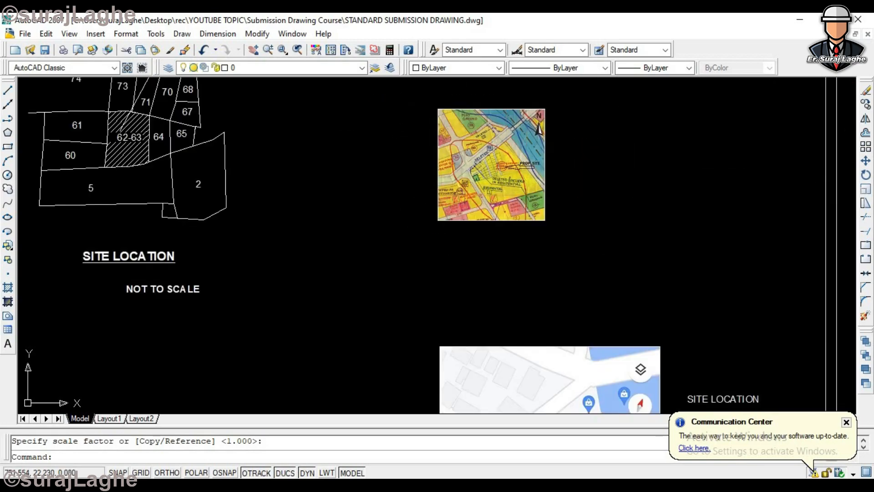
scroll(492, 136, down, 4)
scroll(500, 262, up, 5)
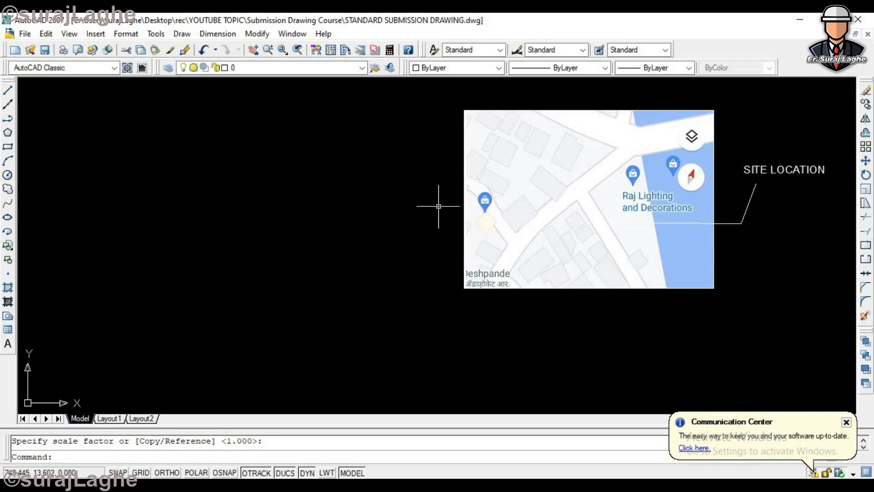
scroll(438, 205, down, 6)
scroll(429, 164, up, 4)
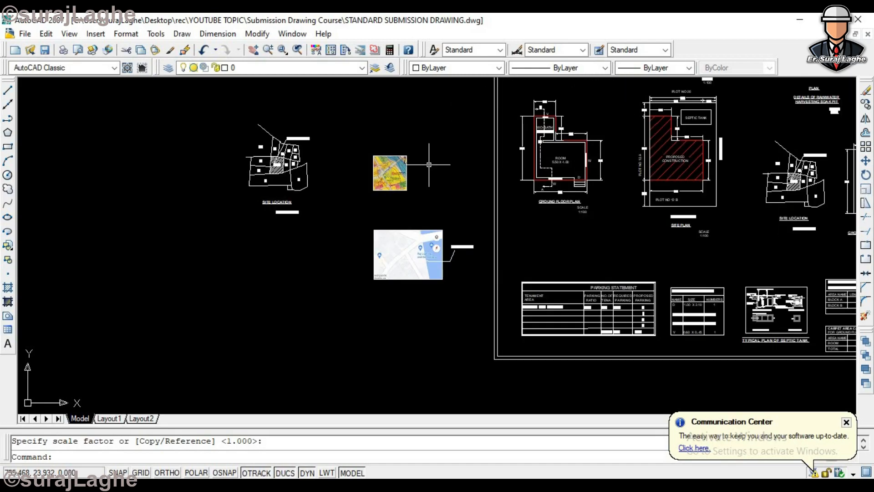
Step: Compare the plot sketch and both map images with the site location drawing on the submission sheet
scroll(412, 180, up, 3)
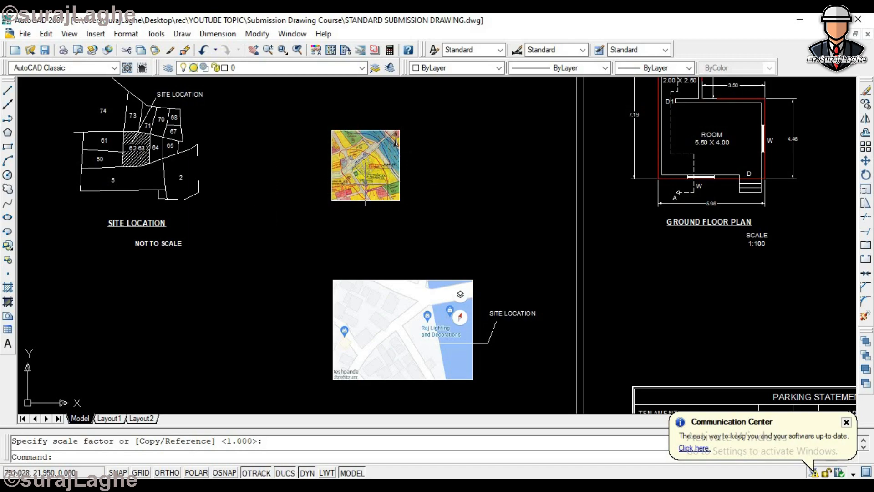
scroll(398, 182, up, 5)
scroll(388, 159, down, 4)
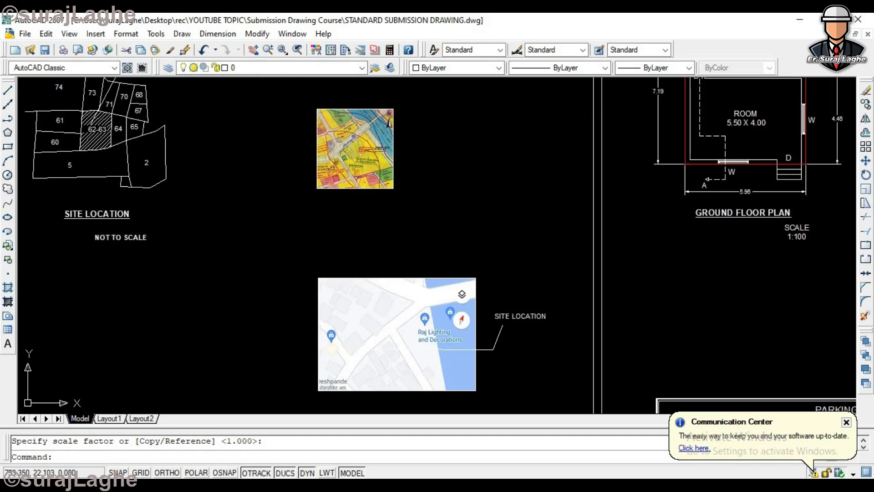
scroll(410, 210, down, 4)
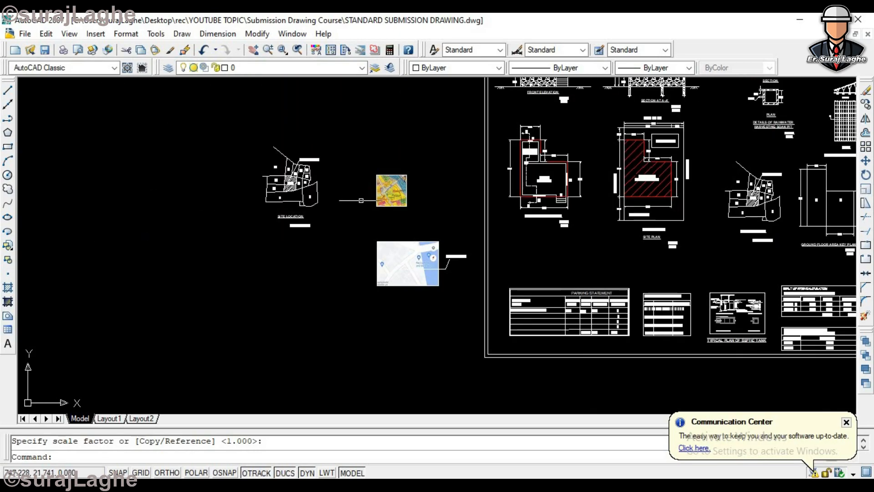
scroll(364, 191, up, 5)
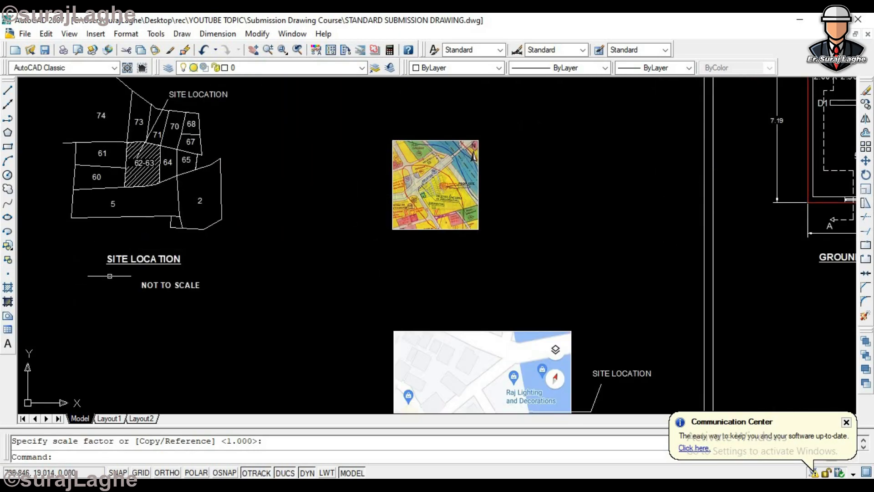
scroll(286, 200, down, 3)
scroll(800, 185, up, 2)
scroll(765, 208, up, 3)
scroll(662, 210, down, 3)
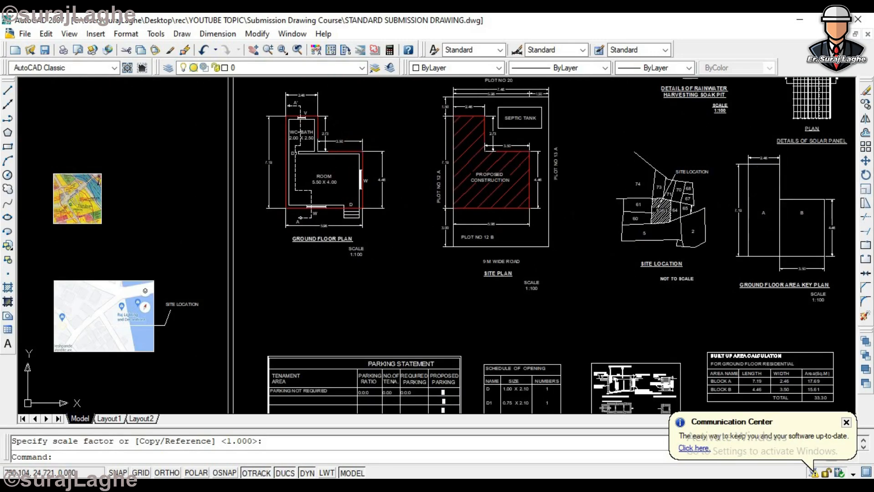
scroll(84, 191, down, 4)
scroll(118, 176, up, 3)
scroll(237, 207, up, 2)
scroll(240, 211, up, 2)
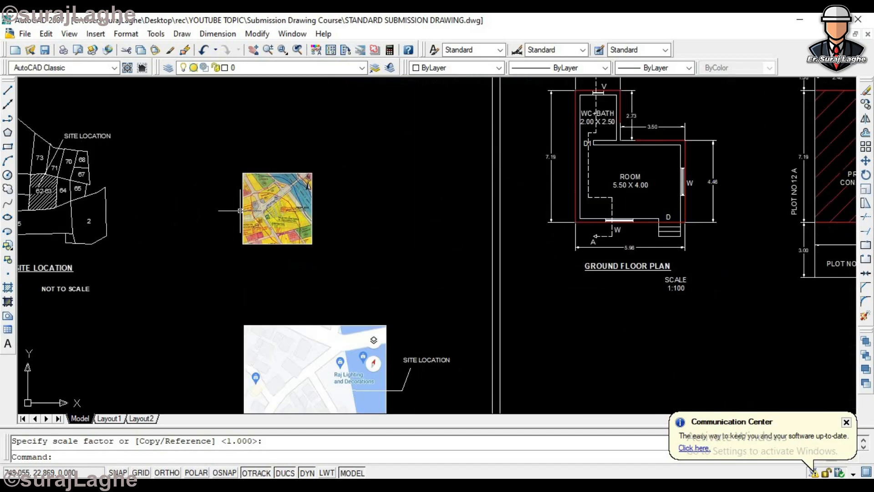
Step: Review the three site location options beside the submission sheet's ground floor plan, site plan and area statement
scroll(308, 181, down, 2)
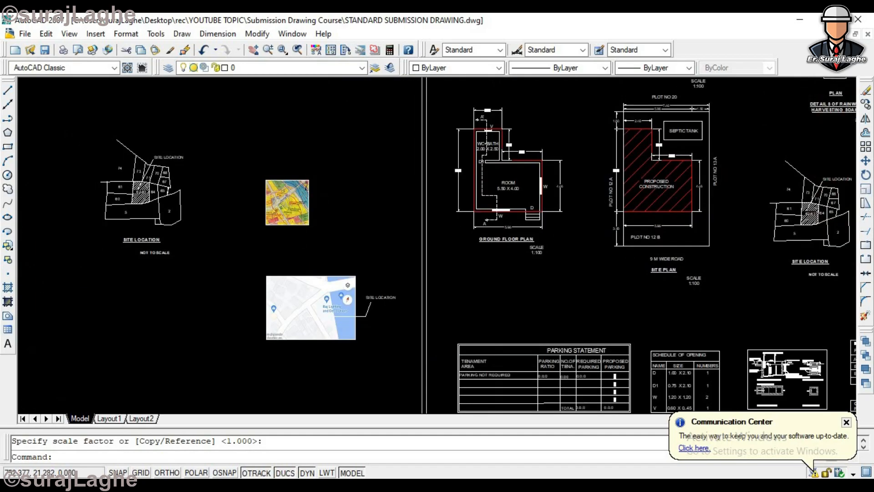
scroll(302, 223, up, 1)
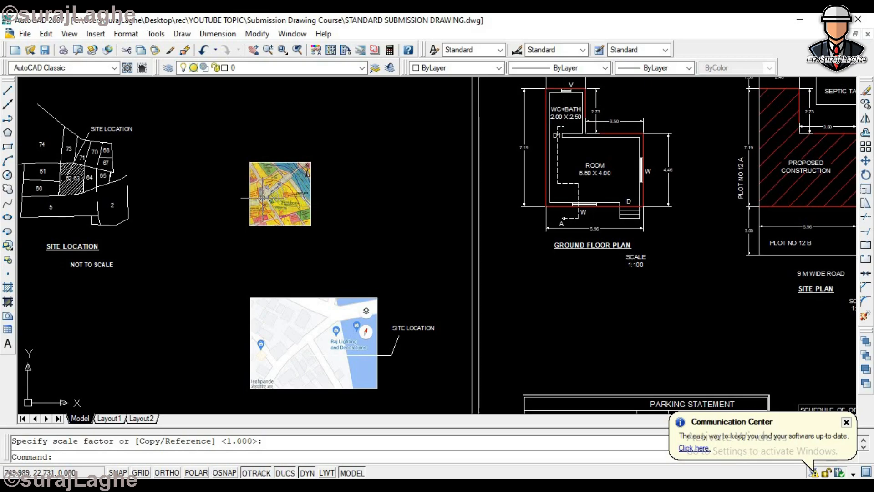
scroll(285, 198, up, 3)
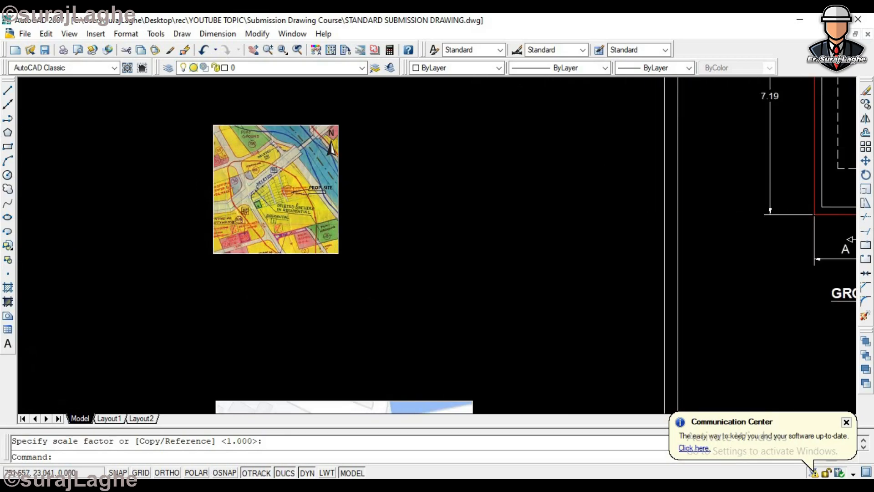
scroll(297, 189, down, 4)
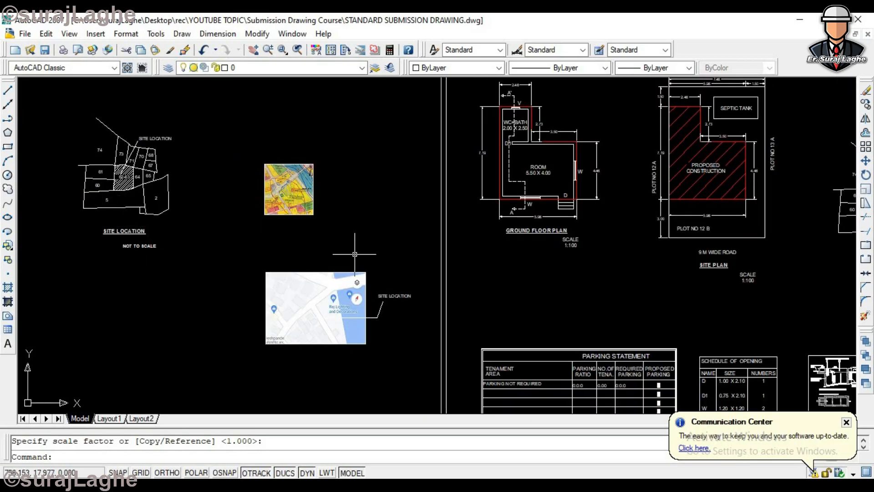
scroll(660, 262, down, 4)
scroll(770, 235, up, 4)
scroll(59, 233, down, 2)
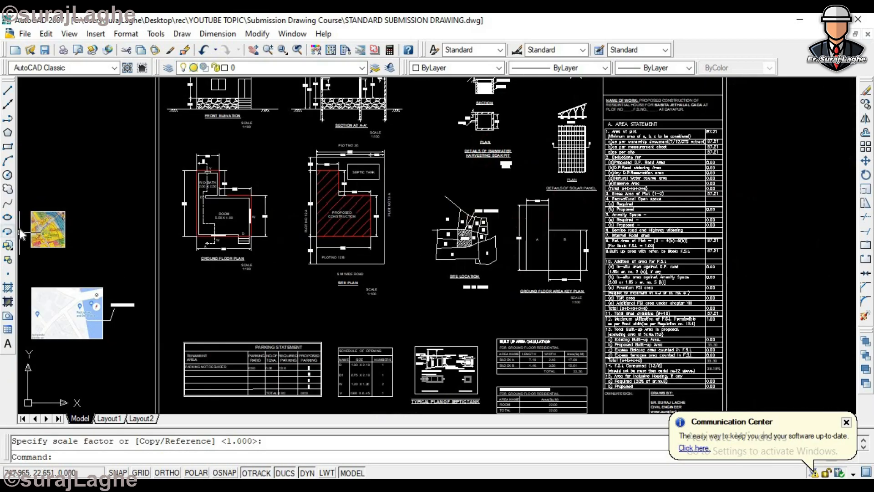
scroll(212, 244, down, 5)
scroll(155, 250, up, 7)
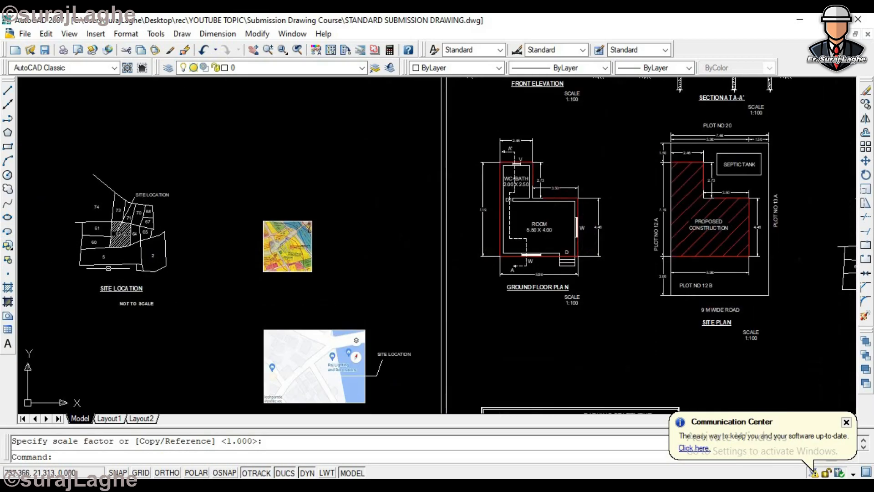
scroll(112, 295, up, 3)
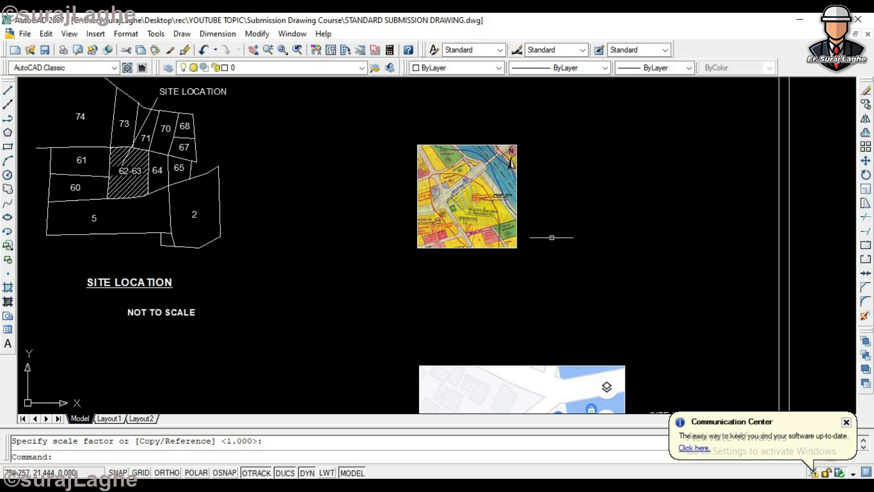
Step: Draw a straight leader line from green plot 4 on the development plan map to the blank area just beyond the map's left edge
scroll(563, 187, up, 4)
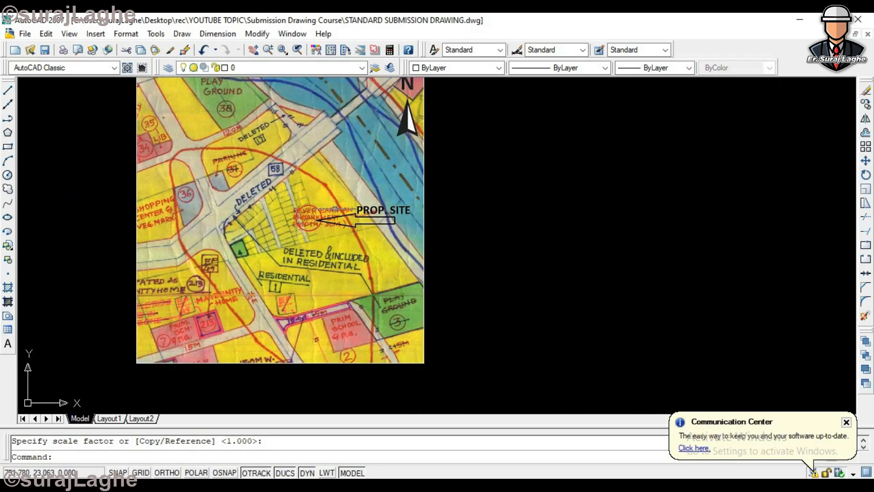
scroll(338, 207, down, 2)
scroll(305, 217, up, 4)
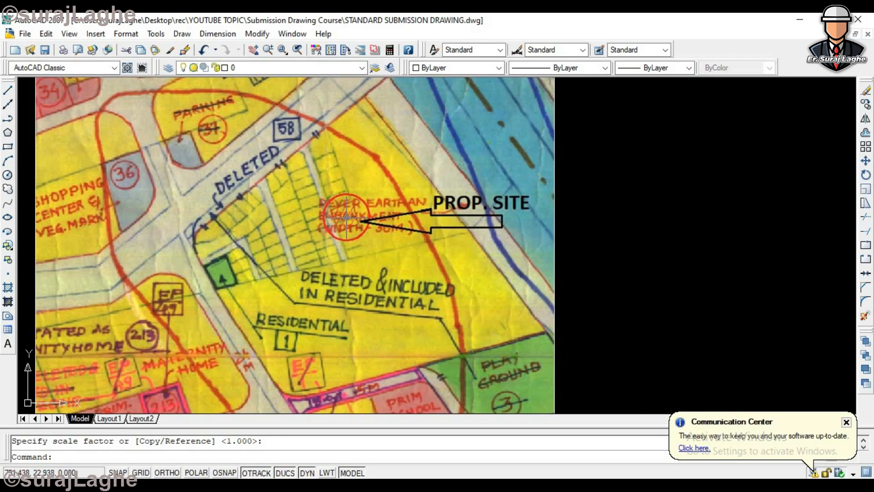
text(l)
key(Return)
scroll(218, 283, up, 3)
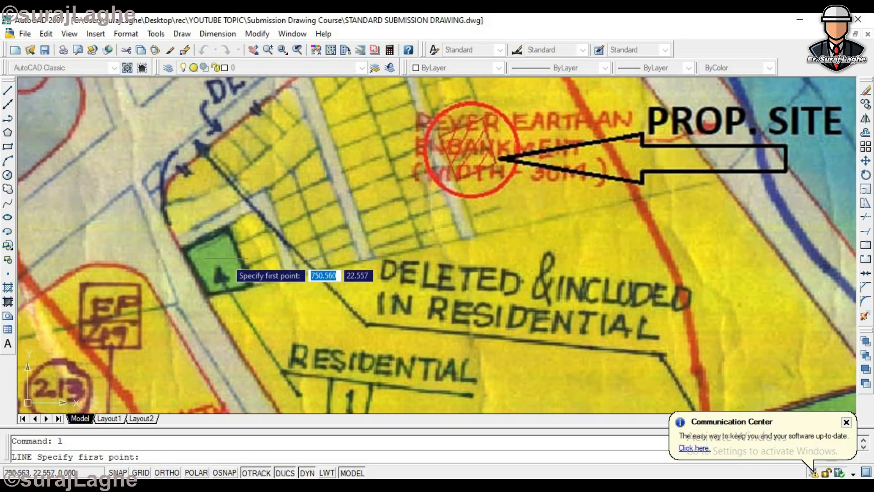
scroll(220, 275, down, 2)
click(219, 274)
scroll(214, 280, down, 6)
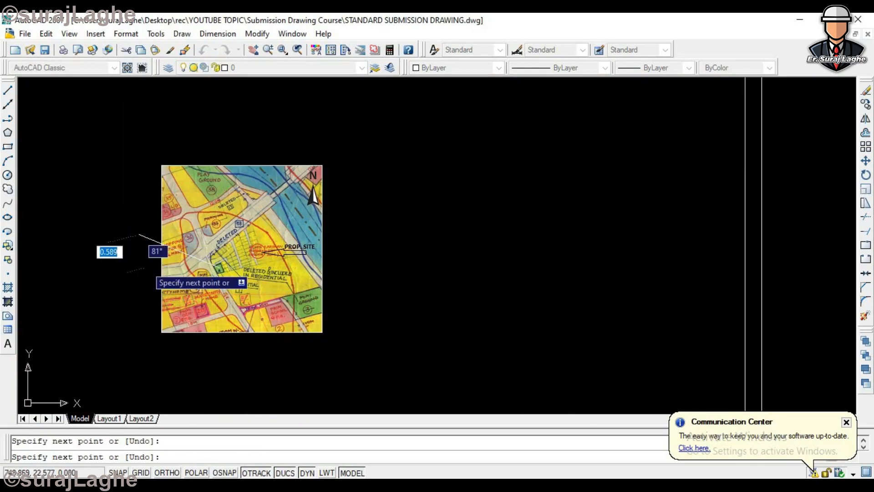
click(141, 236)
key(Return)
Step: Examine the leader line from plot 4 against the surrounding plots, roads and PROP. SITE marker on the development plan map
scroll(169, 250, up, 4)
scroll(156, 230, down, 1)
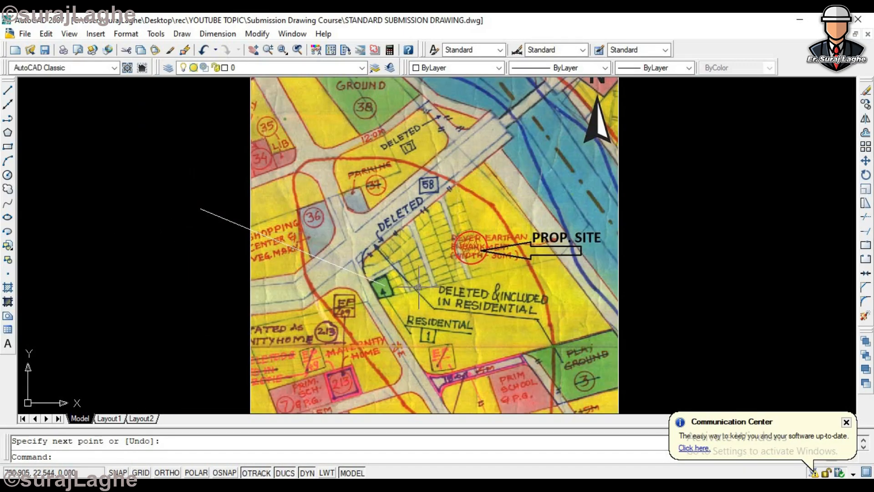
scroll(400, 276, up, 4)
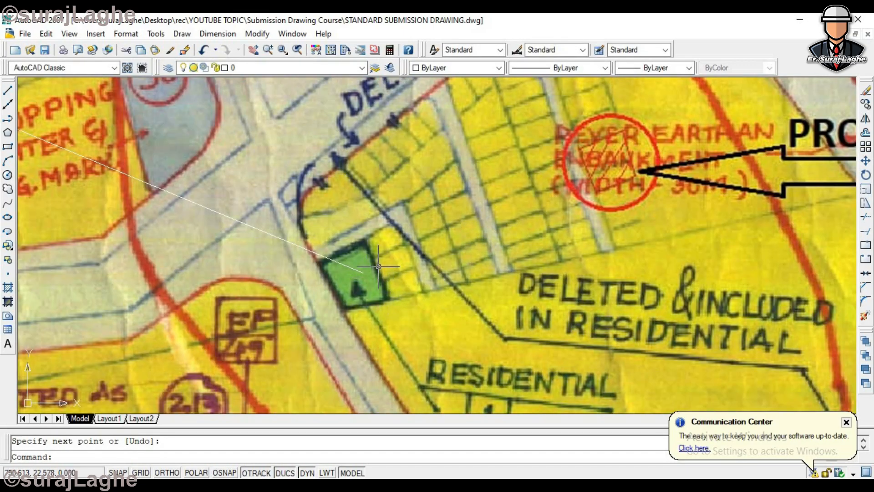
scroll(378, 266, down, 8)
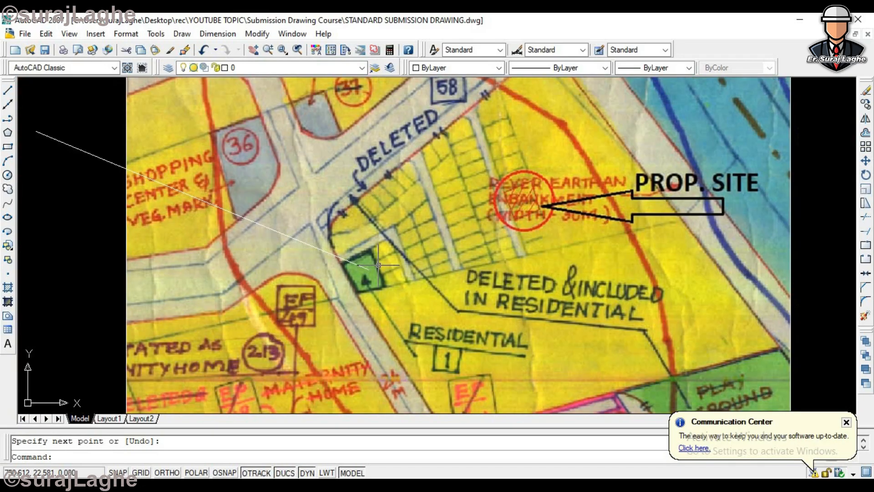
scroll(353, 255, up, 4)
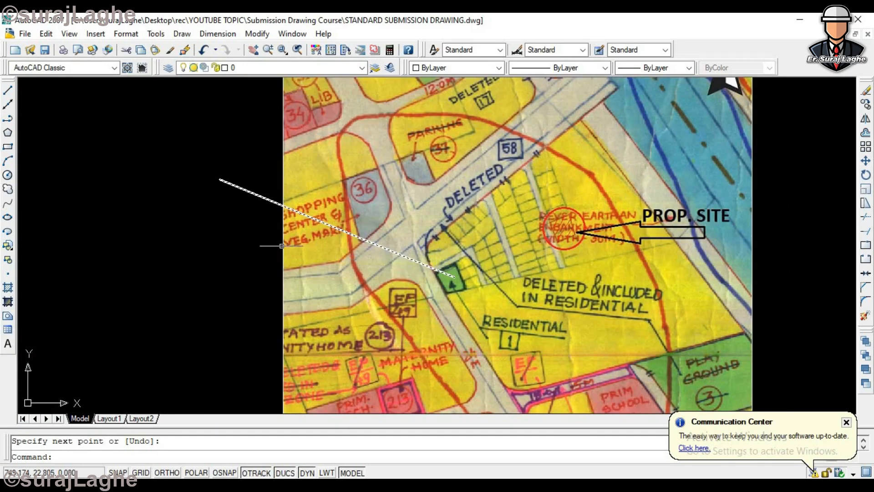
scroll(367, 237, down, 5)
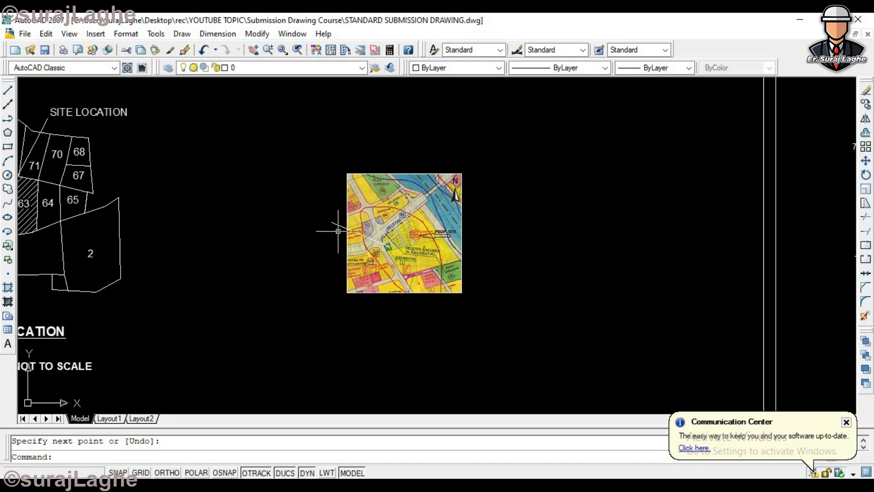
scroll(357, 255, up, 5)
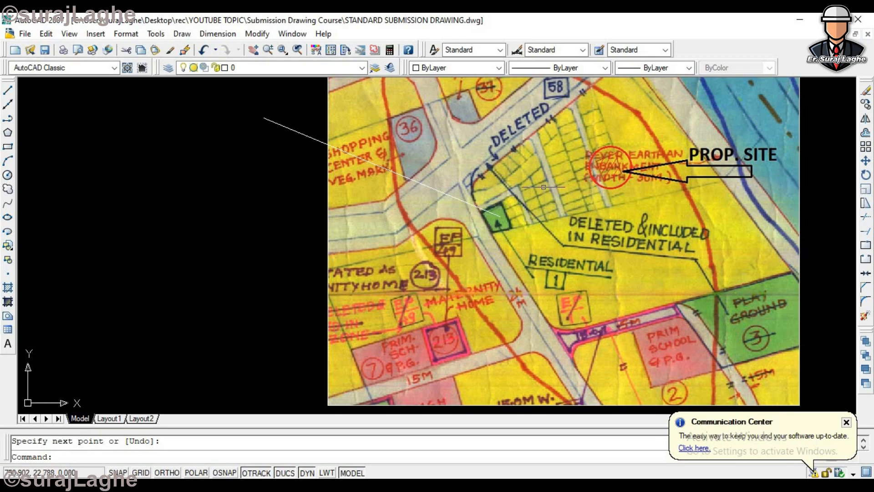
scroll(542, 187, down, 5)
scroll(491, 168, up, 4)
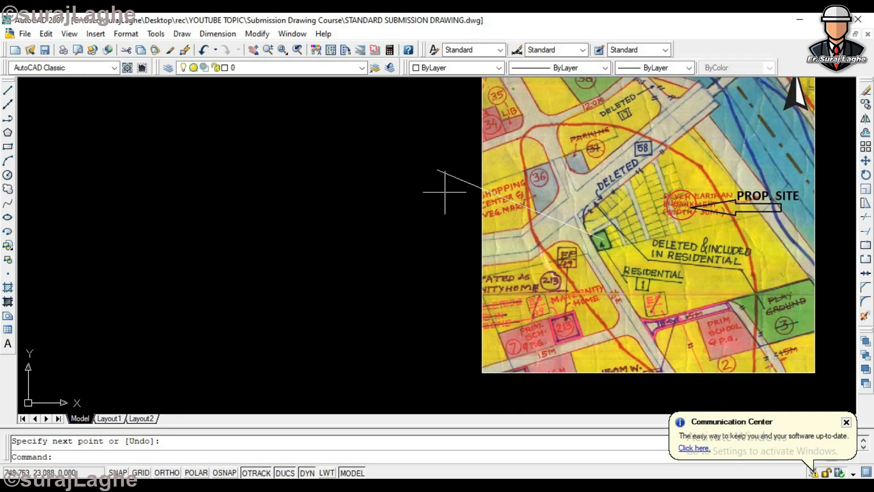
scroll(562, 182, down, 5)
scroll(566, 190, up, 5)
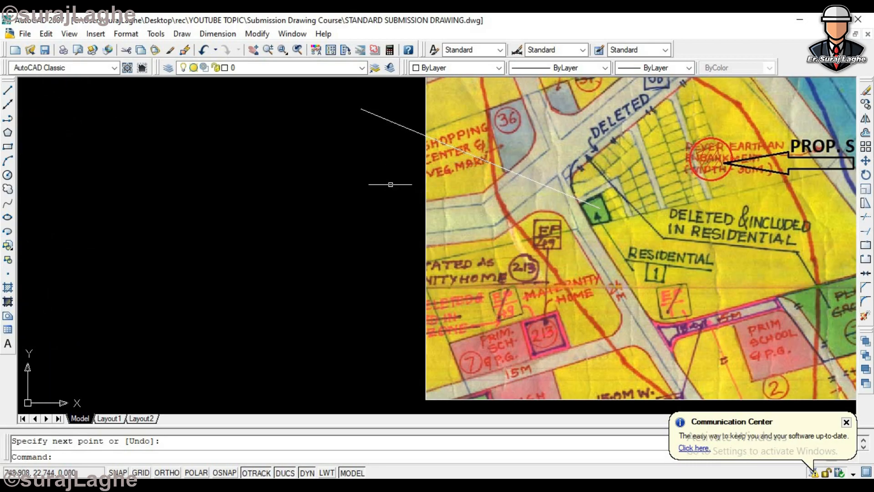
scroll(303, 136, down, 4)
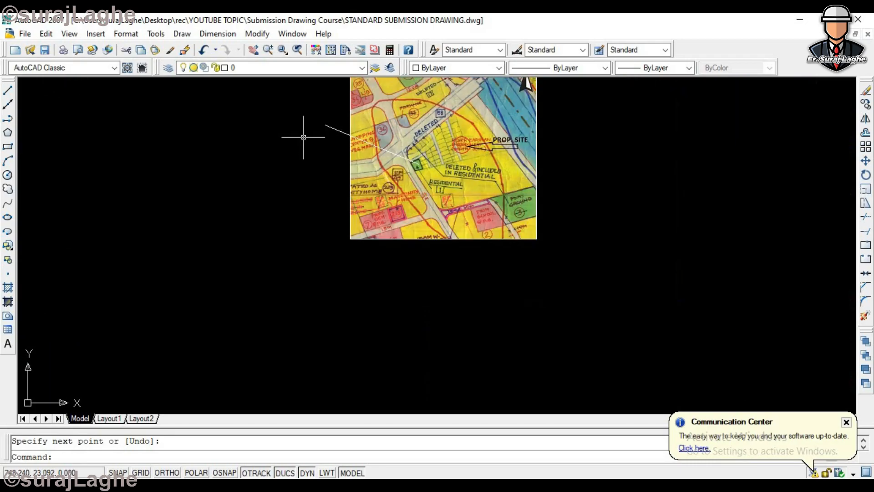